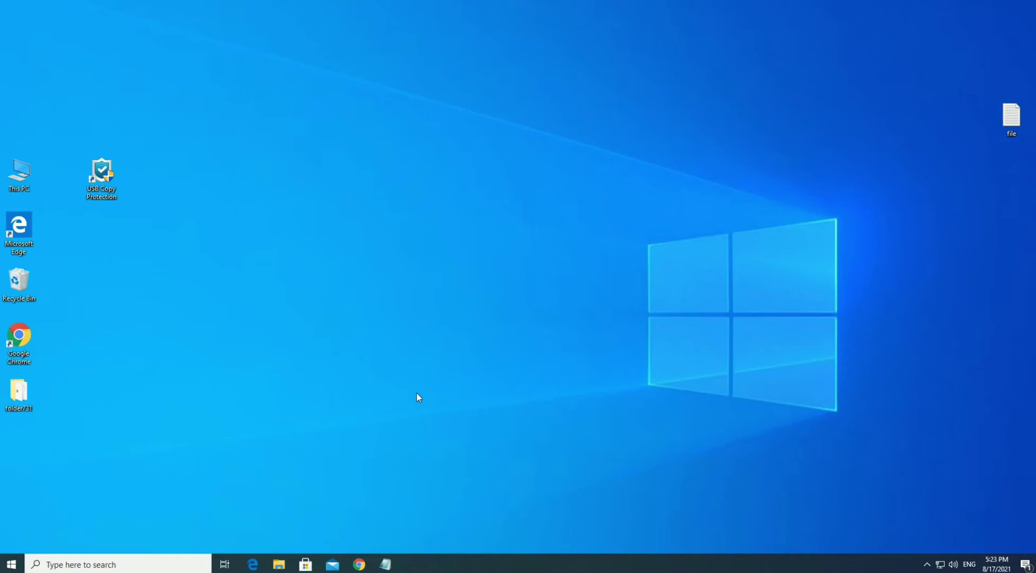
Load the kakasoft USB Copy Protection product page in Chrome using the URL from the notes
click(359, 564)
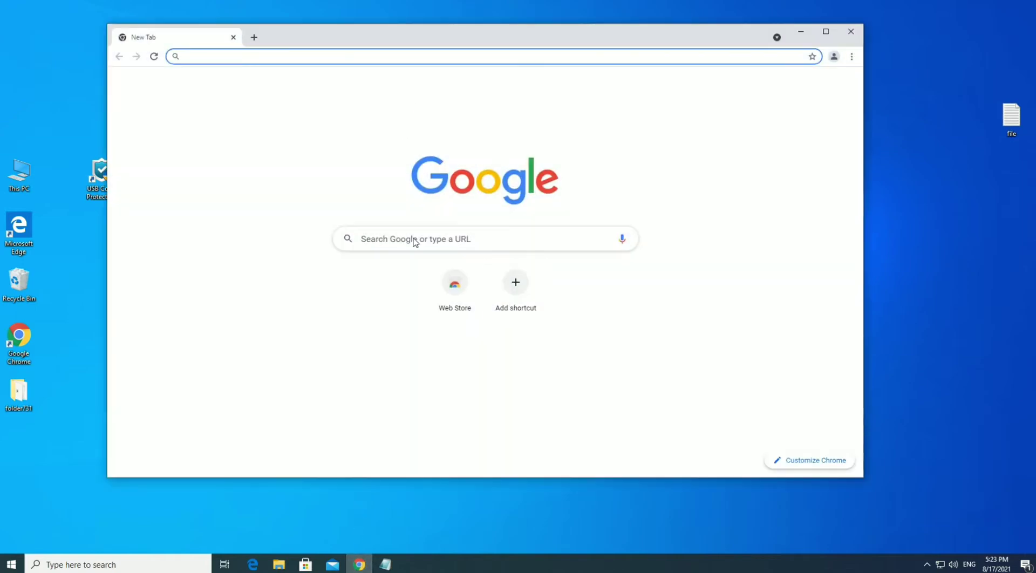
click(385, 563)
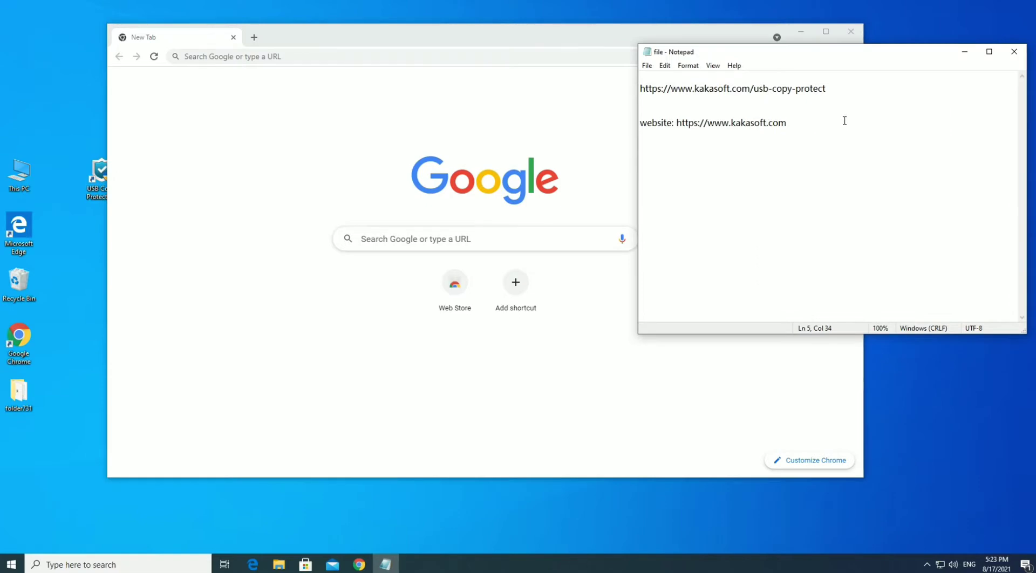
drag(844, 88, 575, 90)
key(ctrl+c)
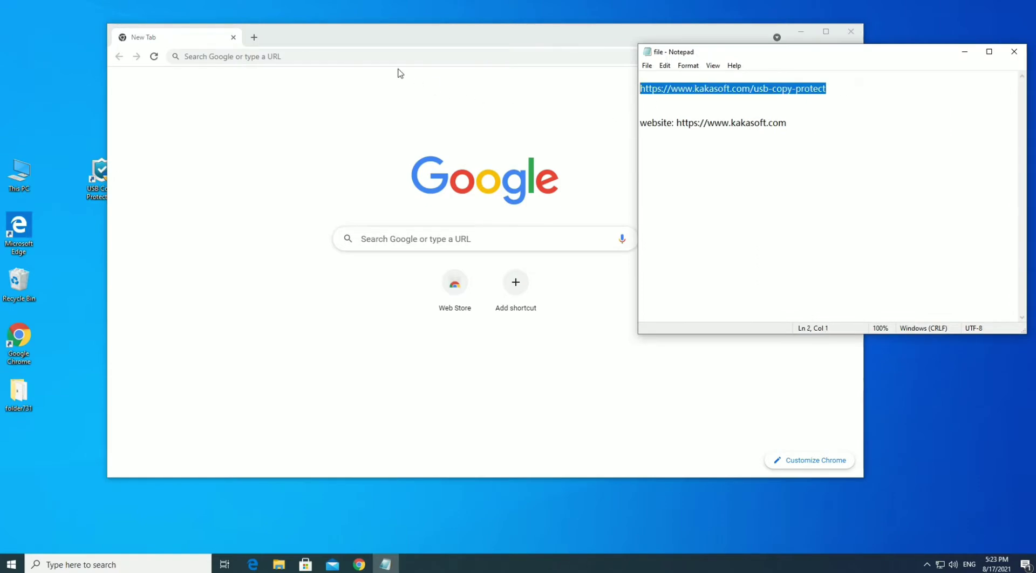
click(320, 53)
key(ctrl+v)
key(Return)
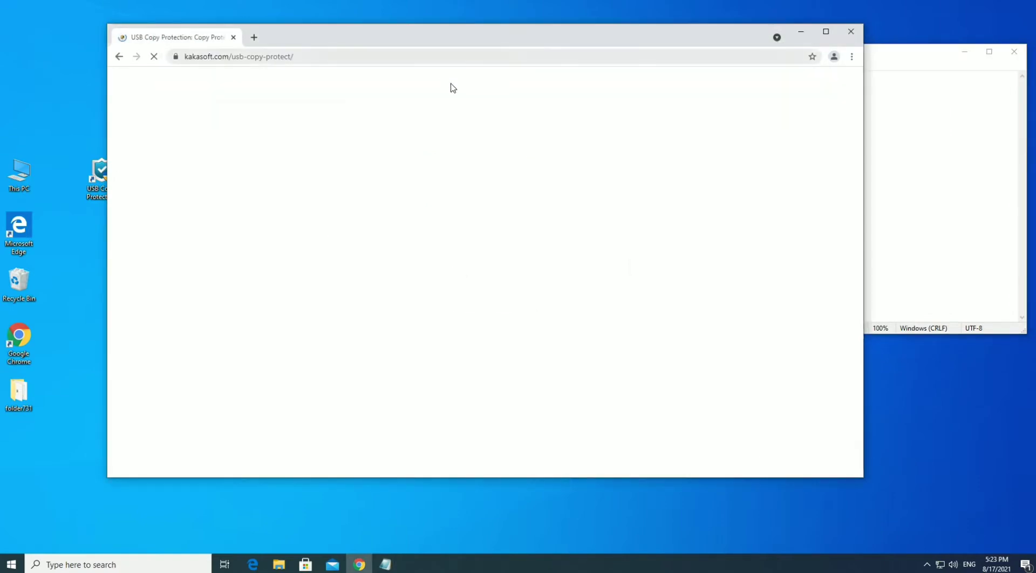
Download the USB Copy Protection installer and minimize Chrome
scroll(410, 281, down, 1)
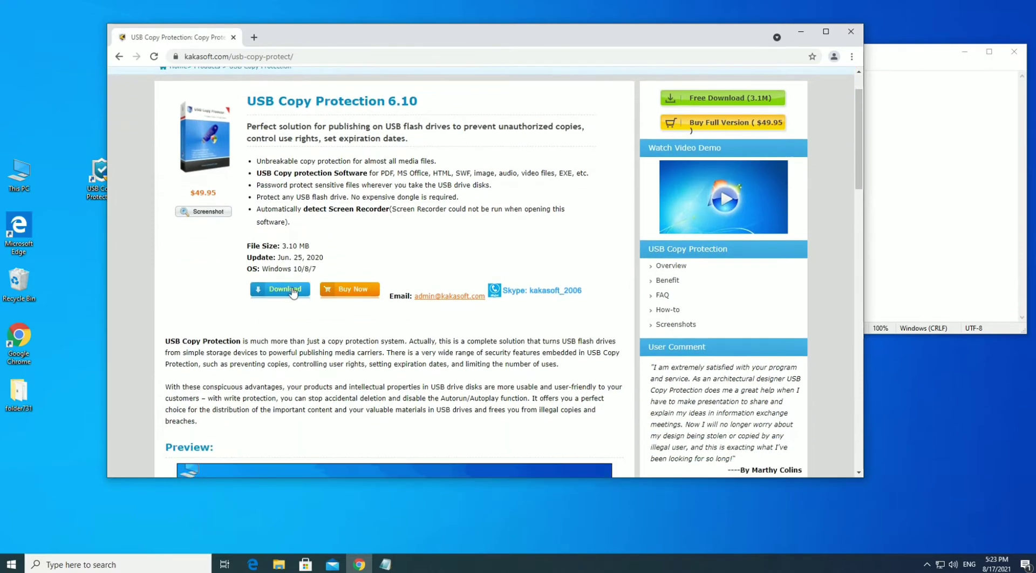
click(293, 291)
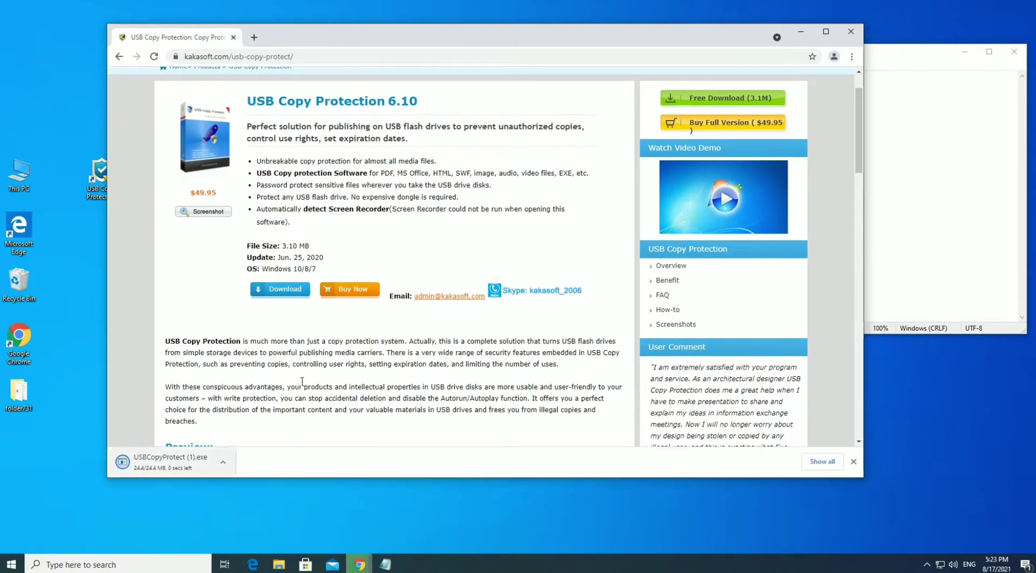
click(801, 31)
Launch USB Copy Protection with admin approval, dismiss the trial notice, and tick USB Drive E:
click(849, 127)
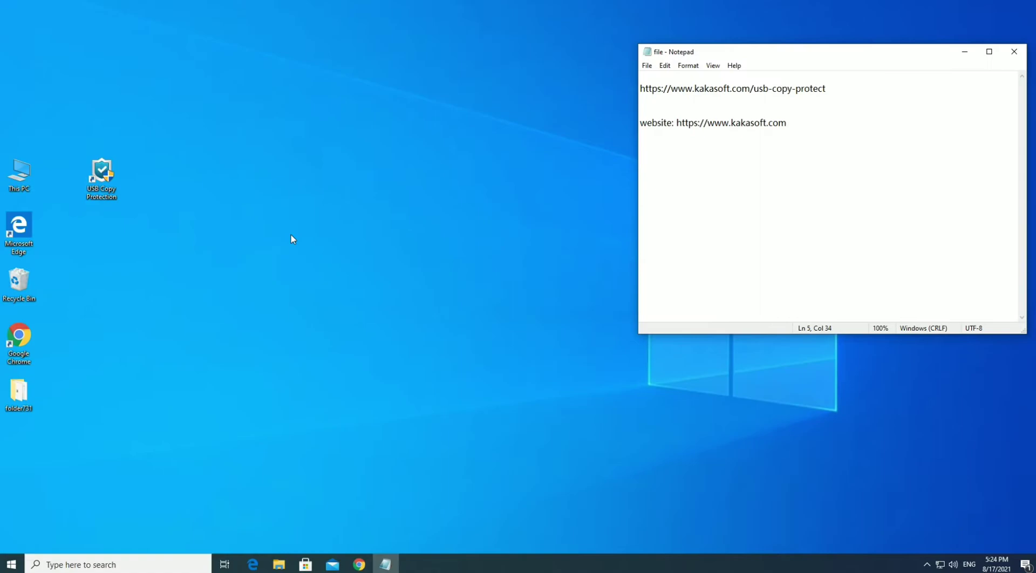
double_click(101, 175)
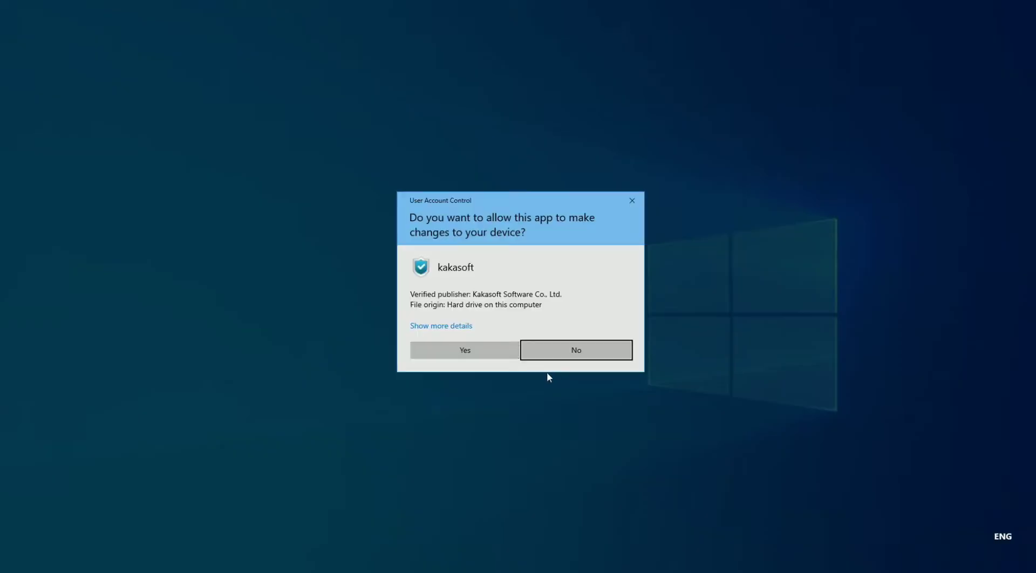
click(493, 351)
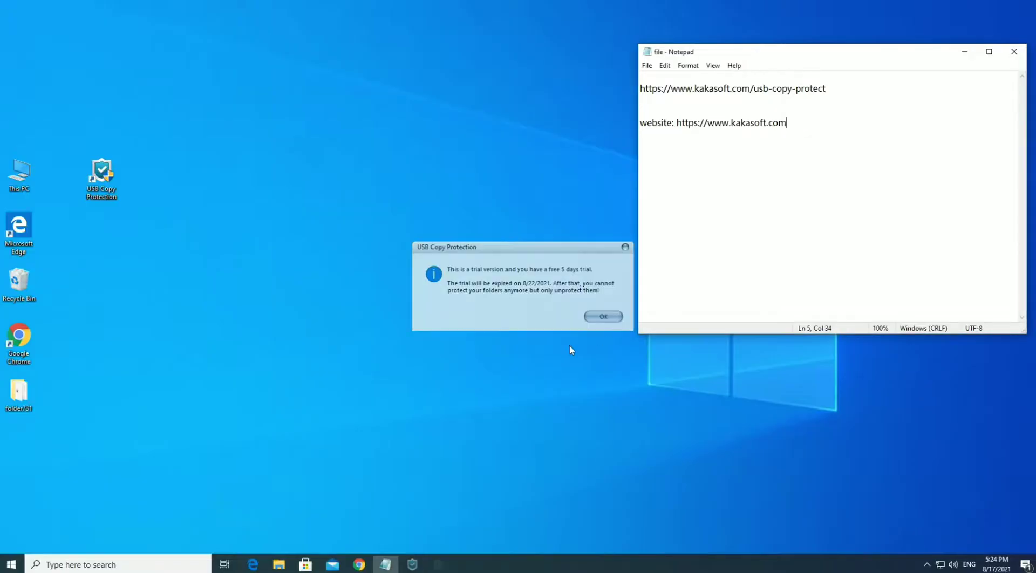
key(Return)
click(386, 243)
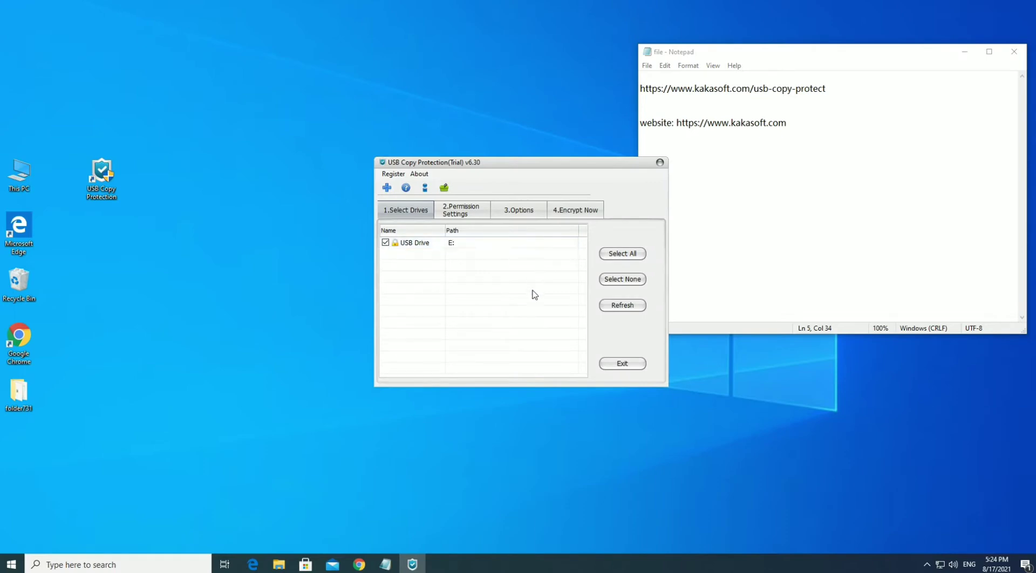
On Permission Settings, make User1 read, User2 write and User3 full access, each password-protected
click(460, 211)
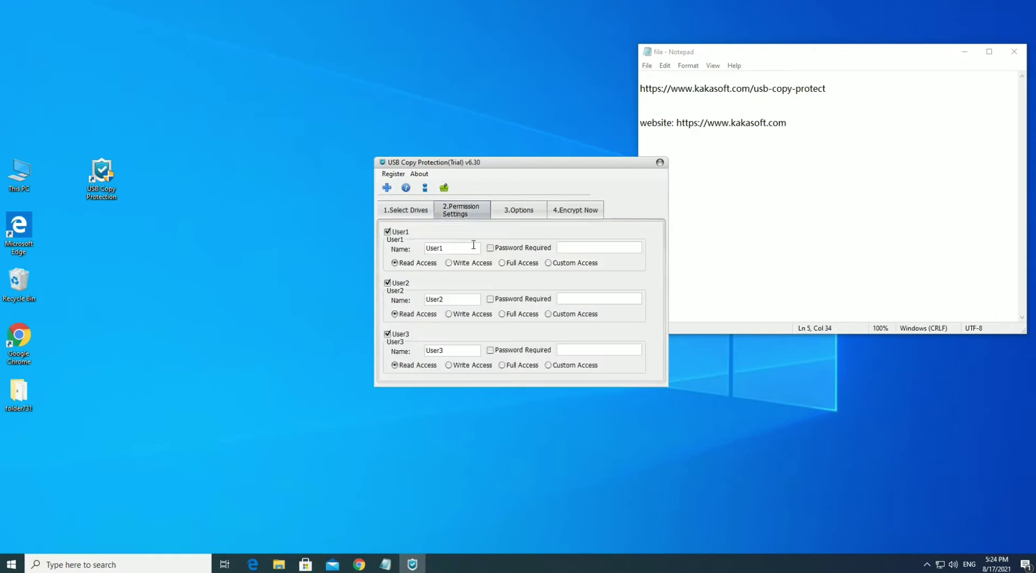
click(501, 249)
click(464, 316)
click(494, 351)
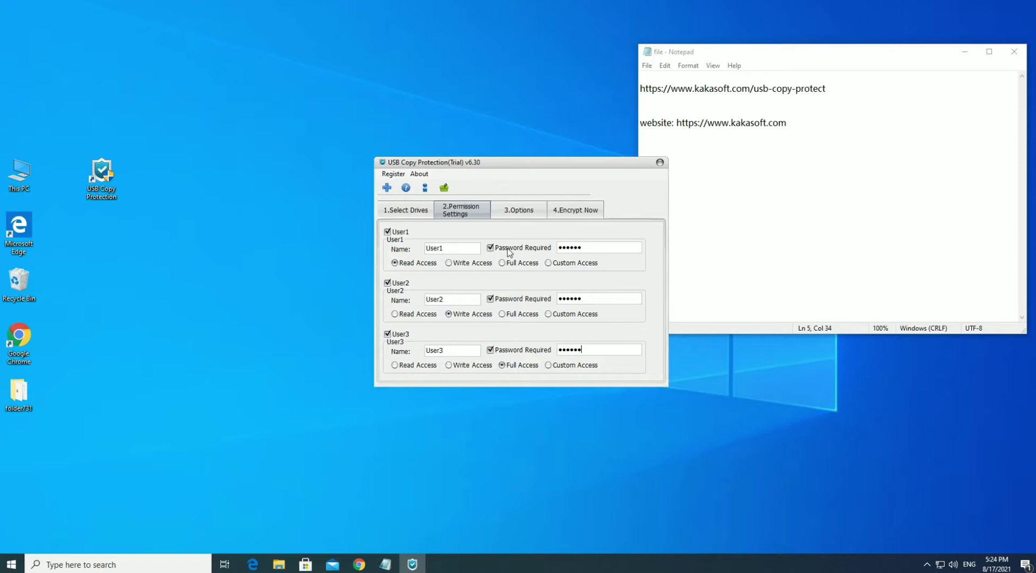
Encrypt drive E: at Normal strength under the administrator password and acknowledge the success message
click(518, 214)
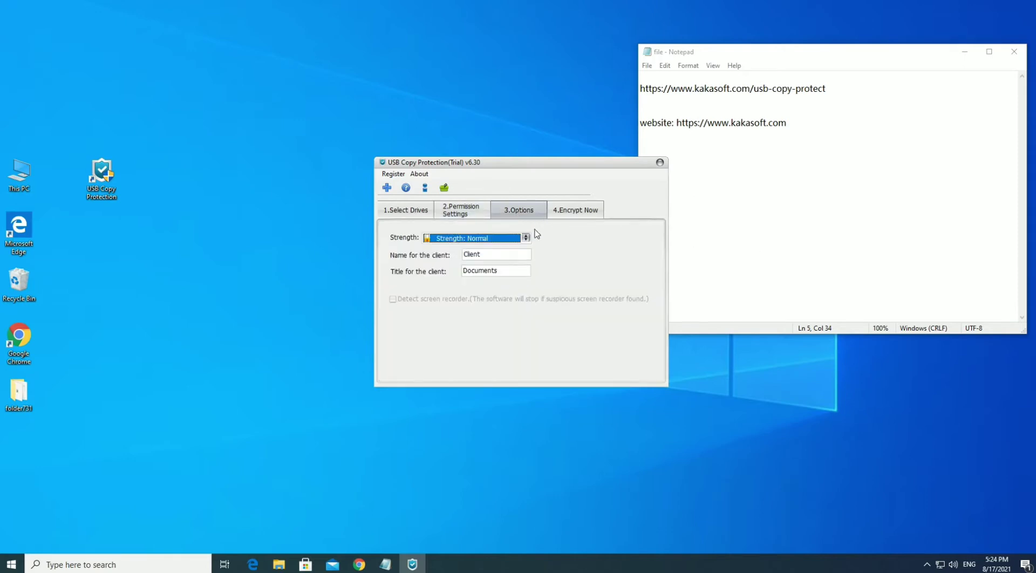
click(526, 238)
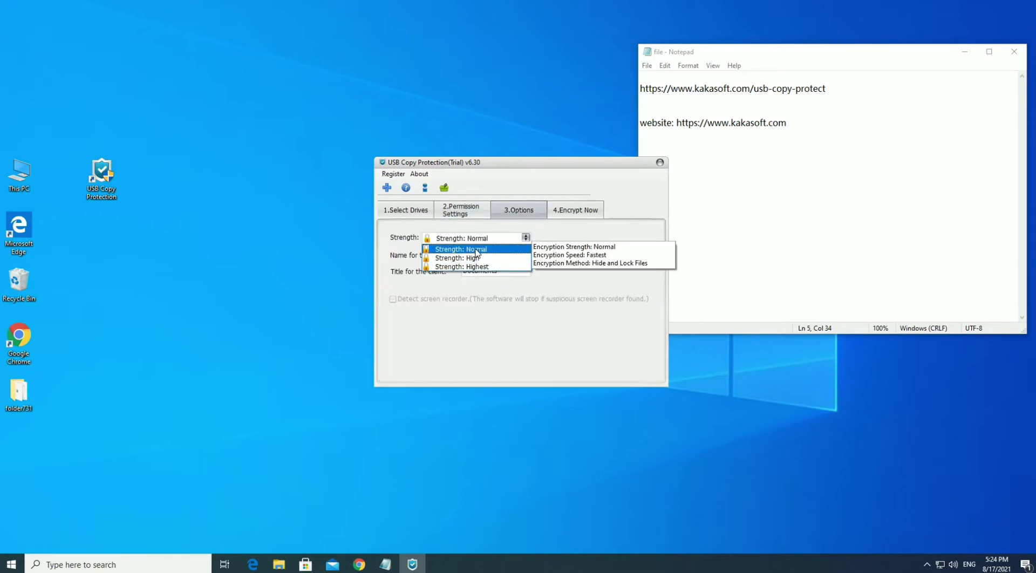
click(477, 249)
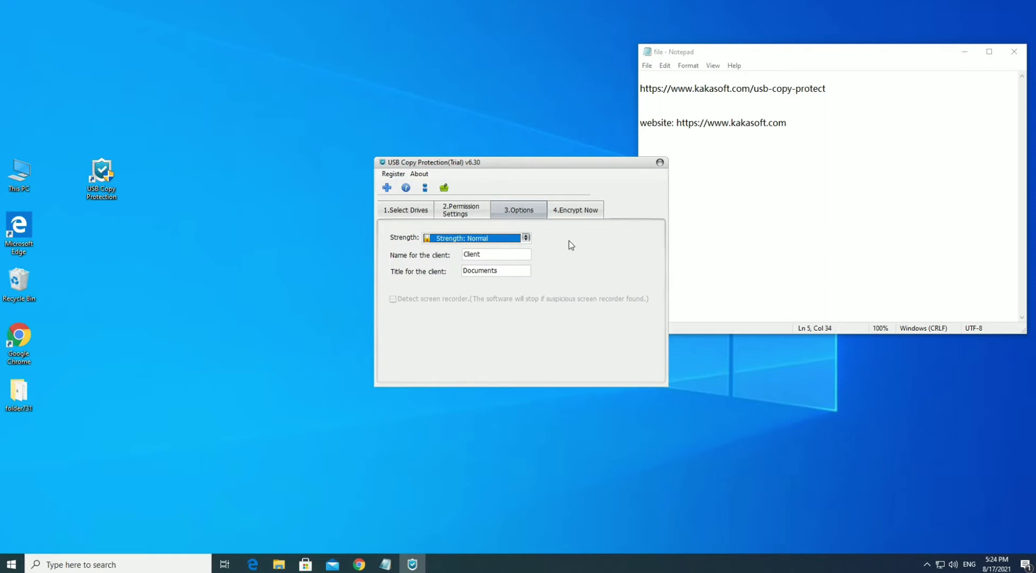
click(569, 215)
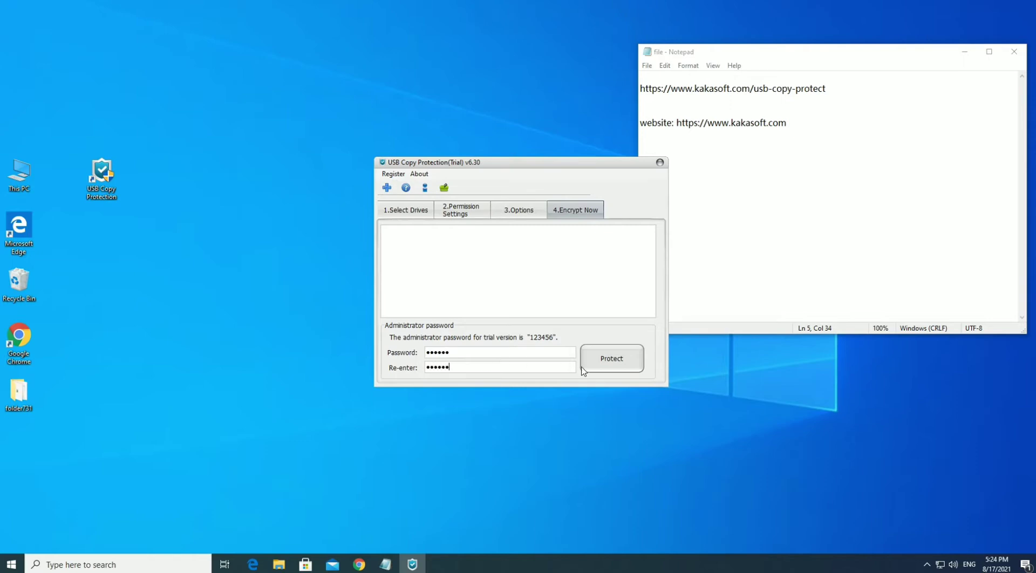
click(605, 367)
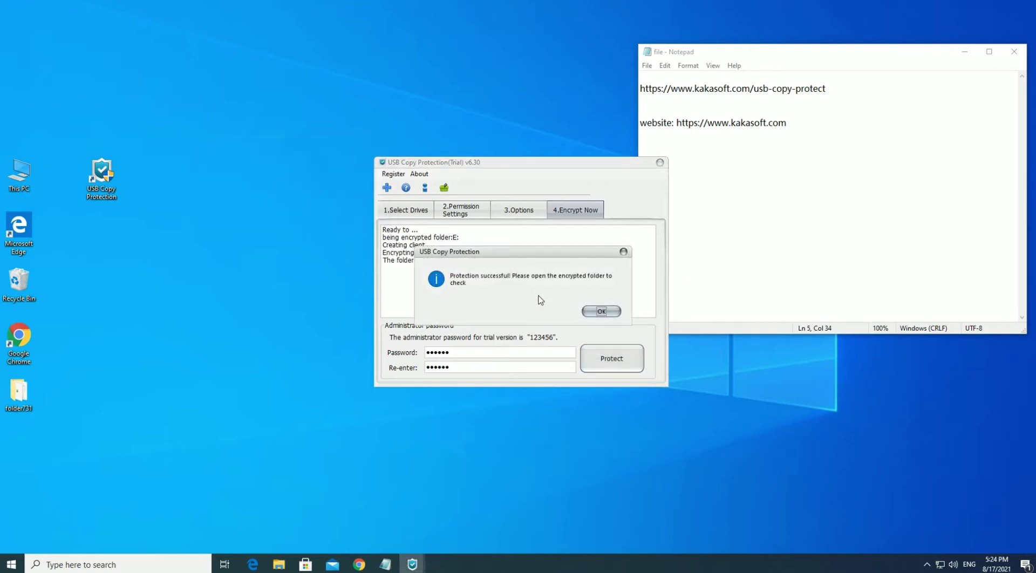
click(604, 311)
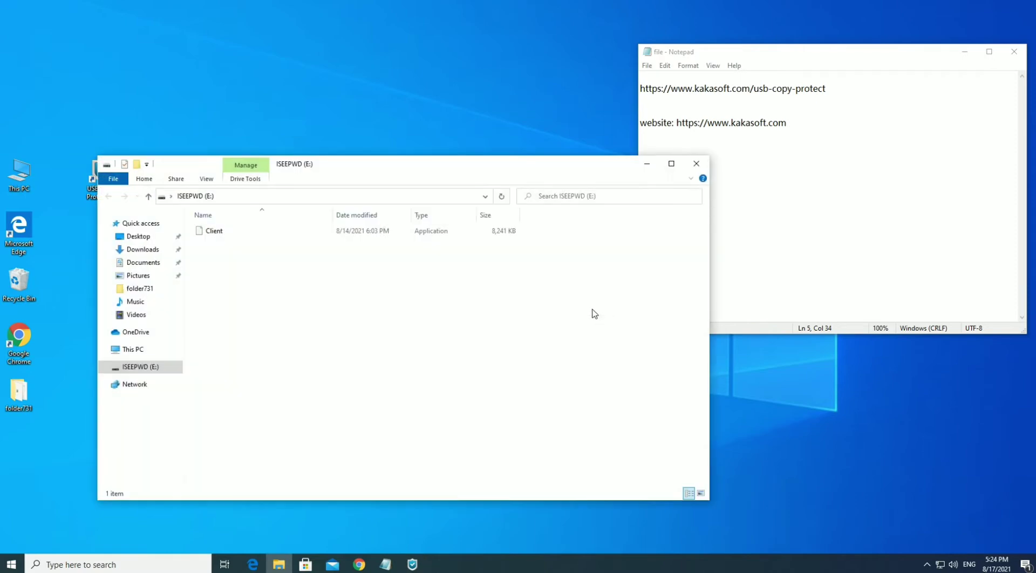
Run Client from drive E: with admin approval and log in as User1
drag(300, 286, 232, 227)
click(411, 317)
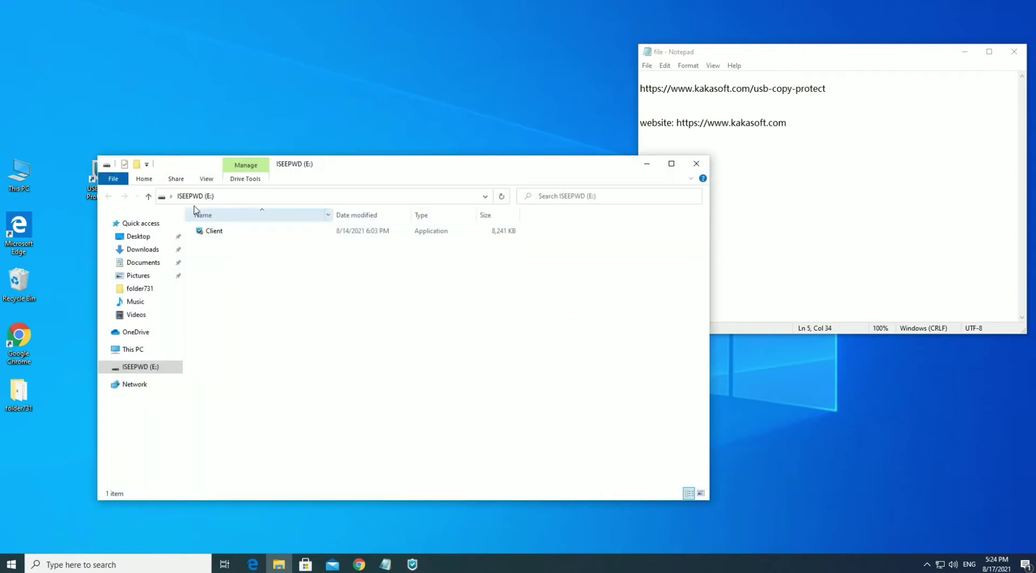
drag(386, 166, 371, 150)
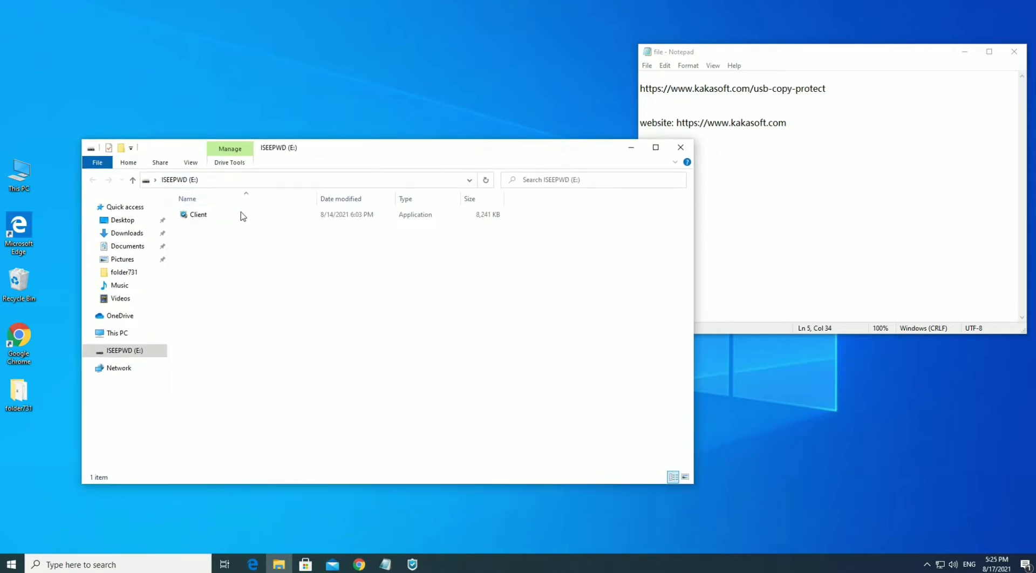
click(221, 216)
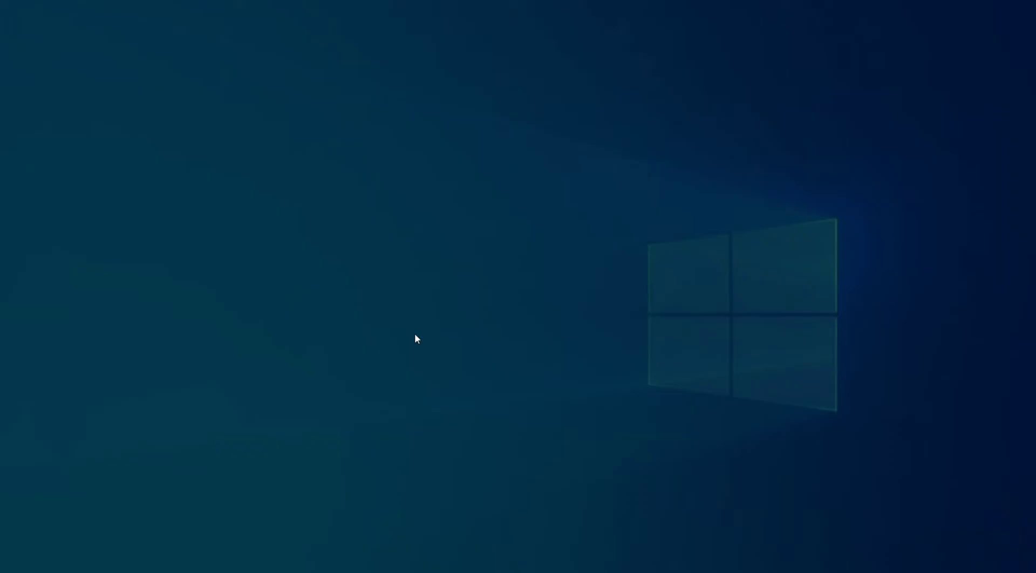
click(452, 349)
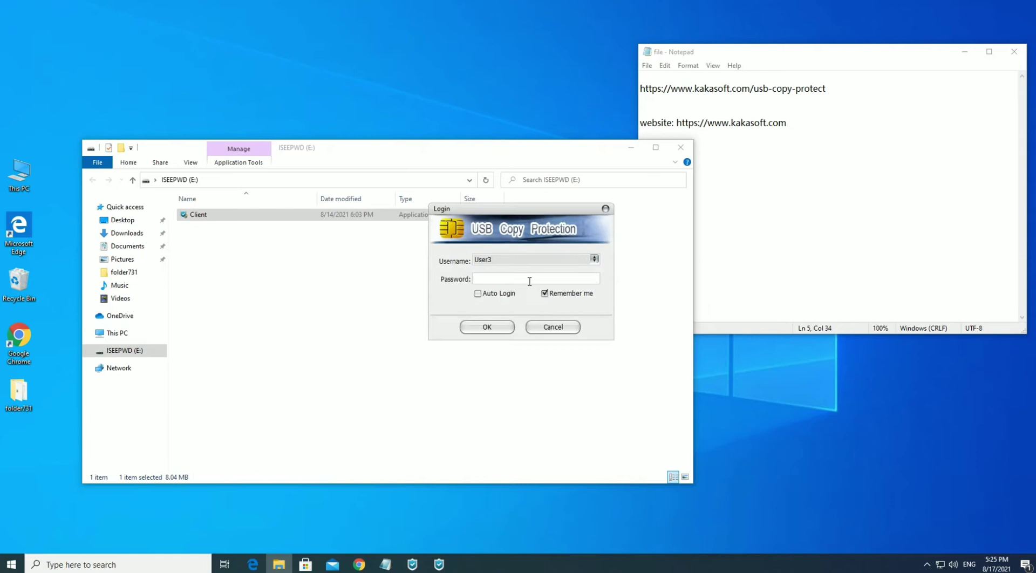
click(594, 259)
click(517, 278)
click(488, 327)
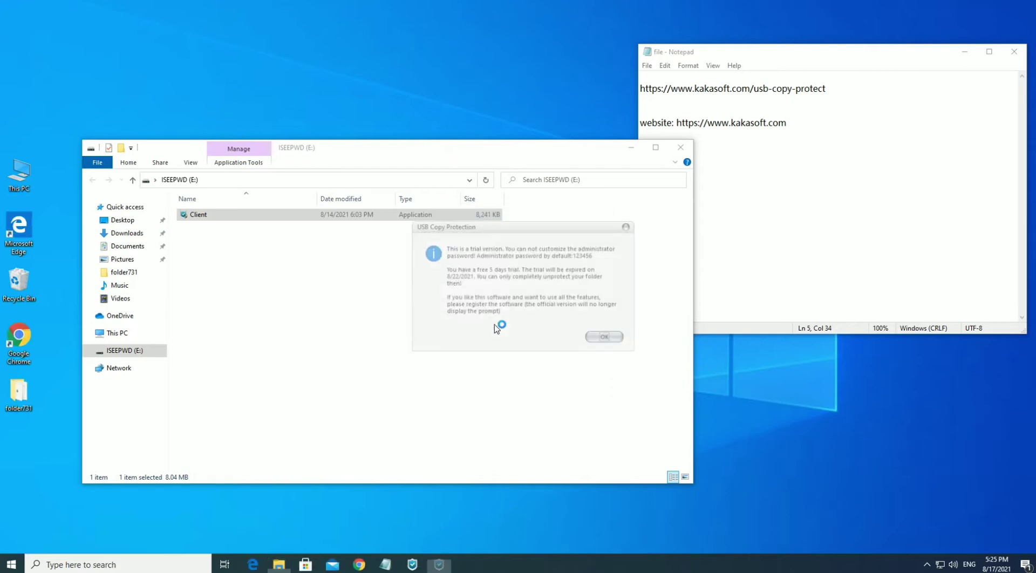
Dismiss the trial notice and open protector.txt to read its contents
click(600, 337)
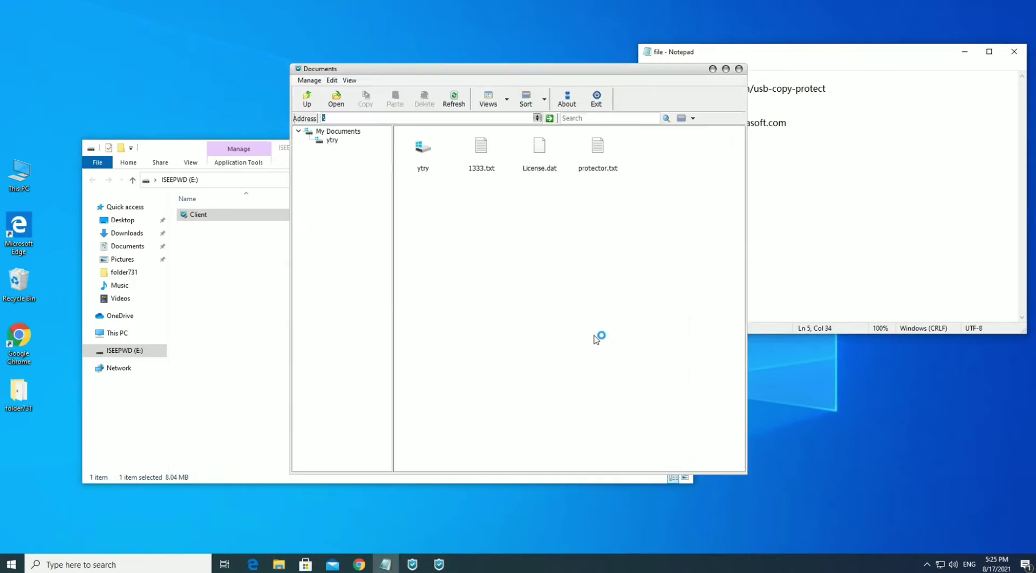
click(604, 152)
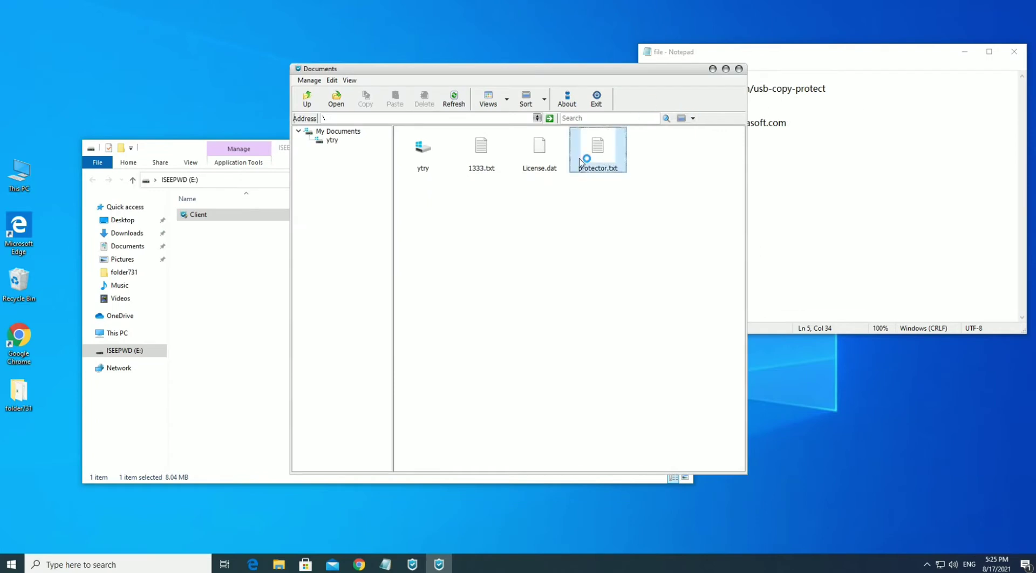
click(482, 154)
right_click(607, 155)
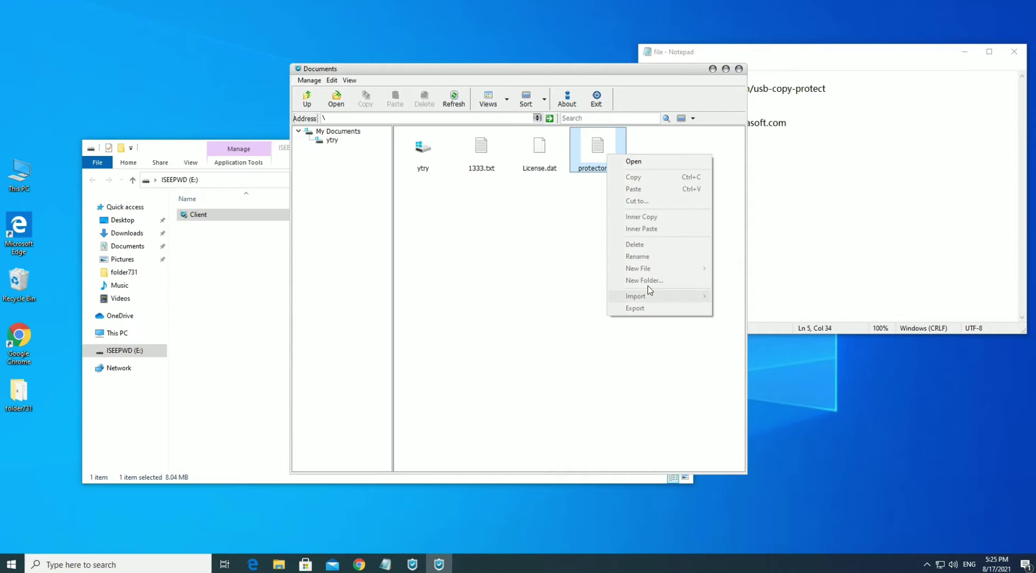
click(633, 161)
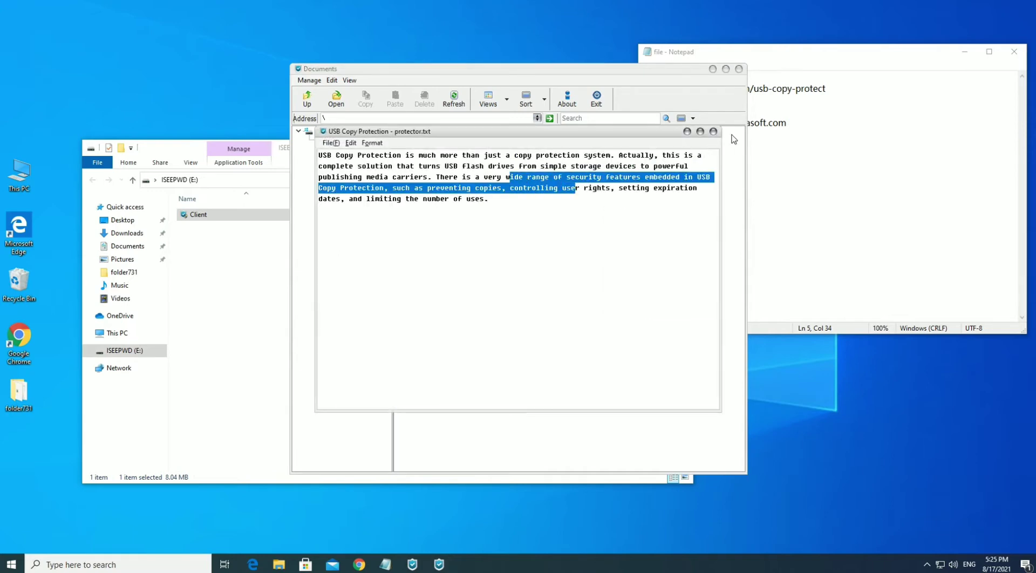
Close the viewer and the Documents browser, then relaunch Client from drive E:
click(712, 132)
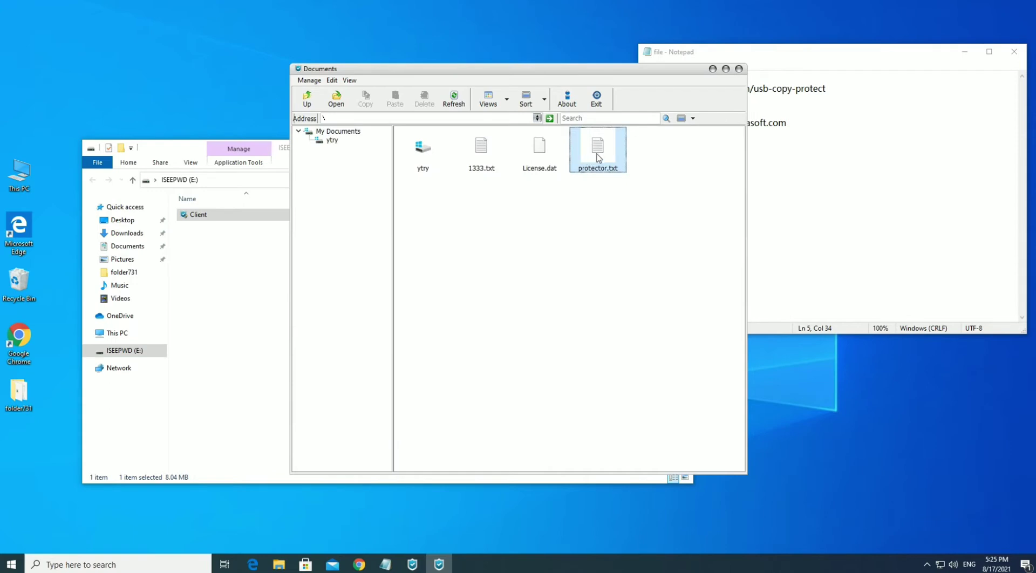
click(580, 217)
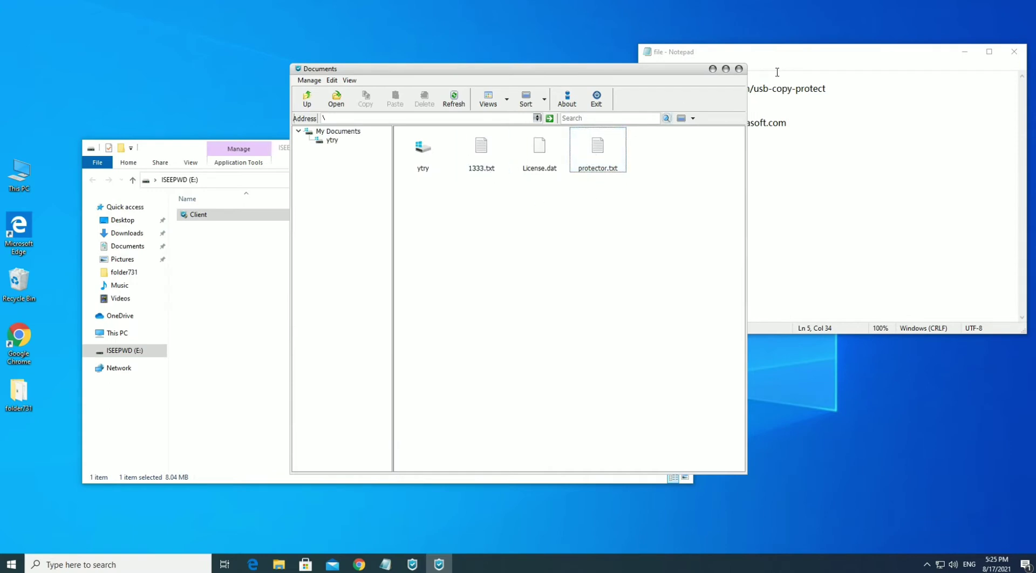
click(739, 69)
double_click(240, 214)
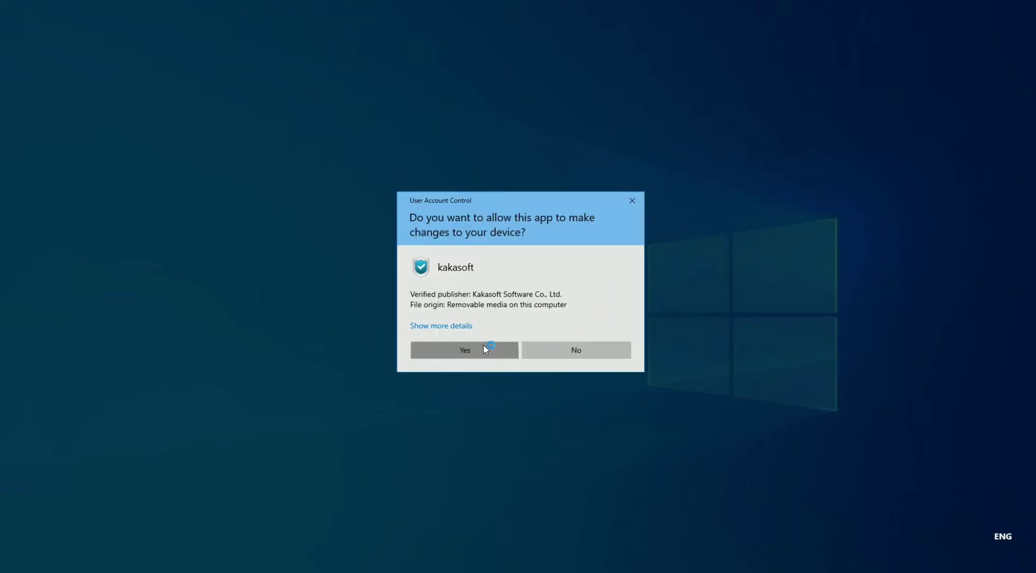
click(483, 350)
Log in to the Client as User2, entering its password
click(593, 259)
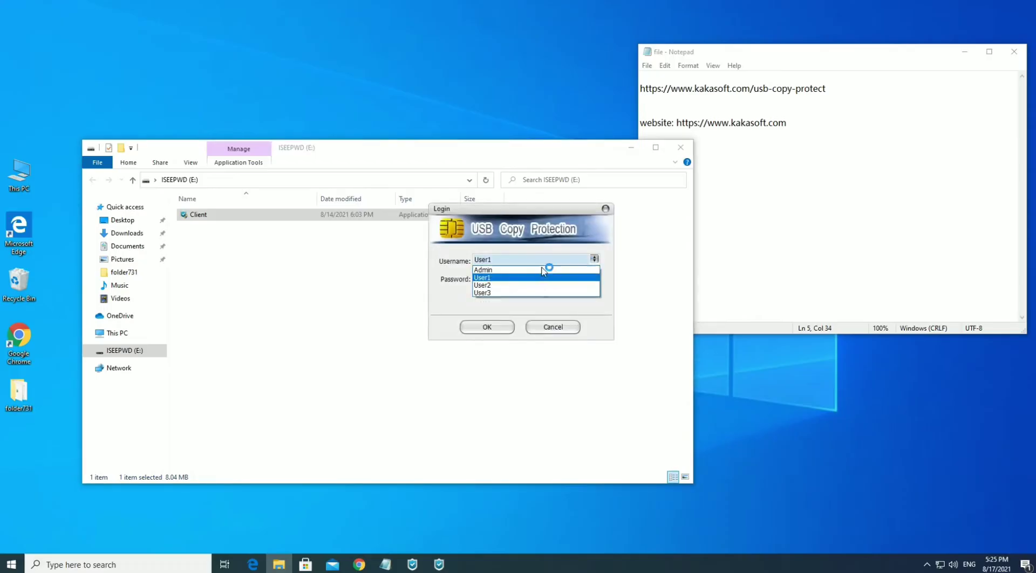
click(487, 285)
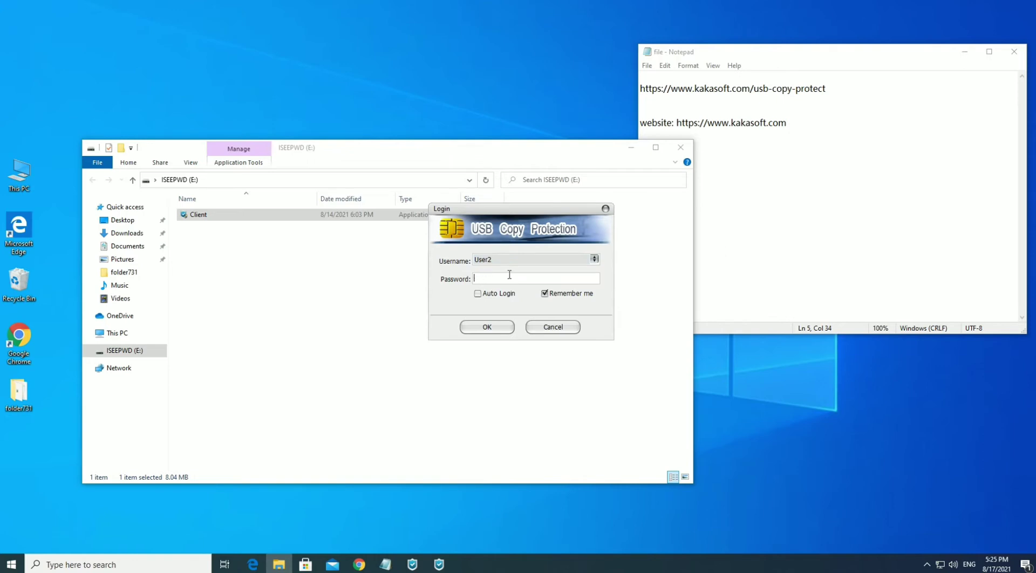
text(123456)
click(493, 322)
Create a new text document named 845.txt in the protected Documents
click(604, 338)
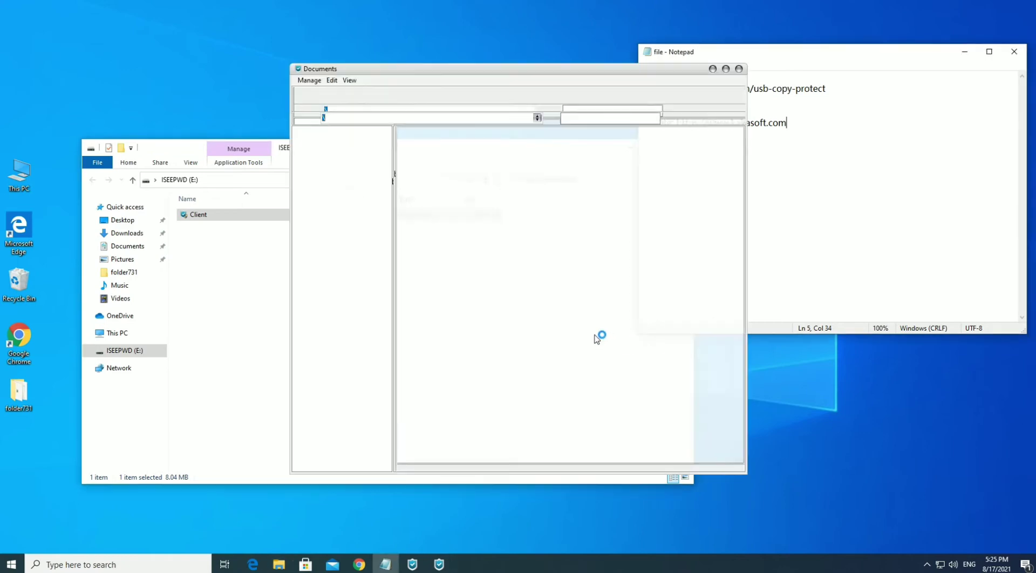
right_click(600, 162)
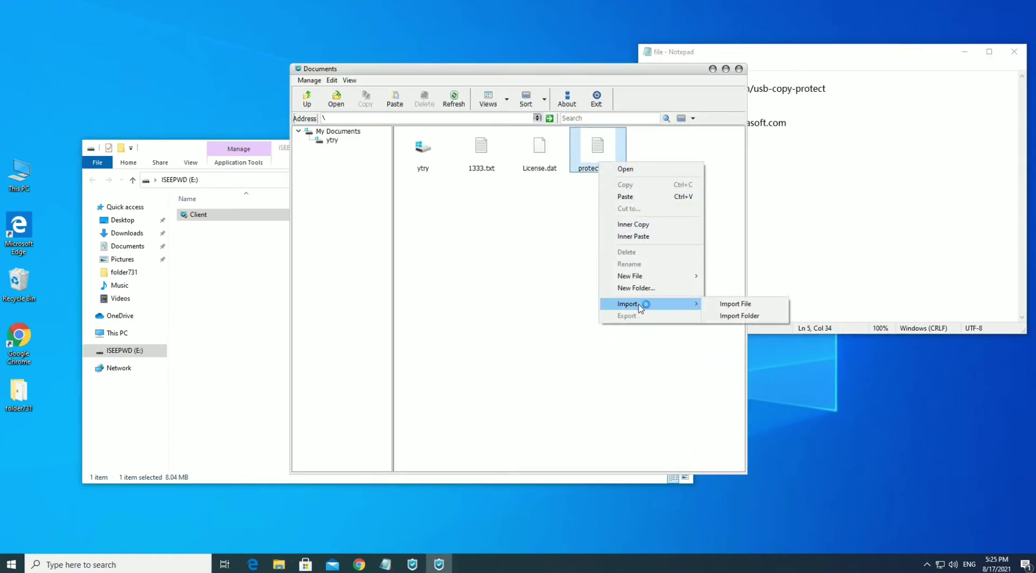
mouse_move(657, 276)
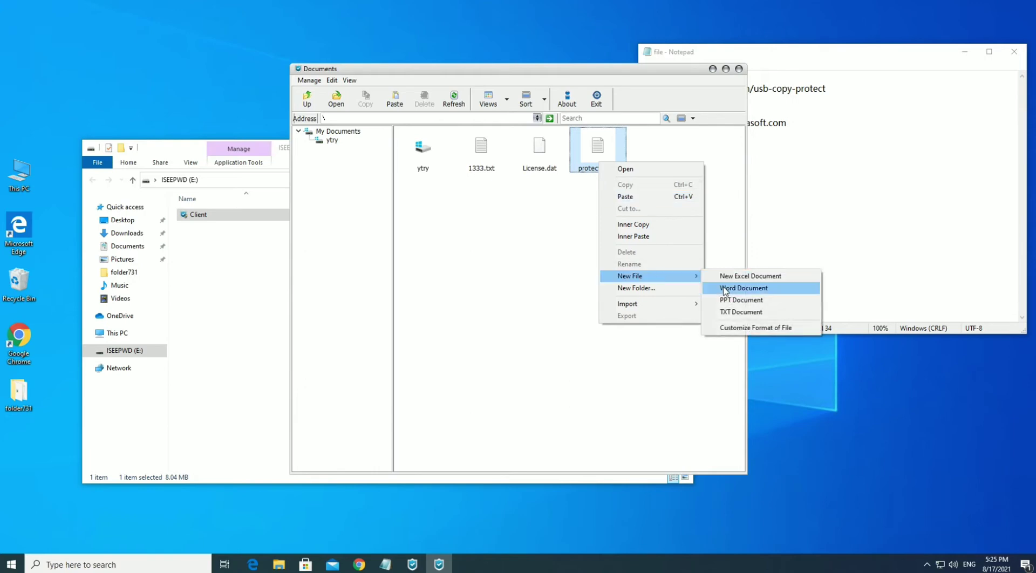
click(742, 313)
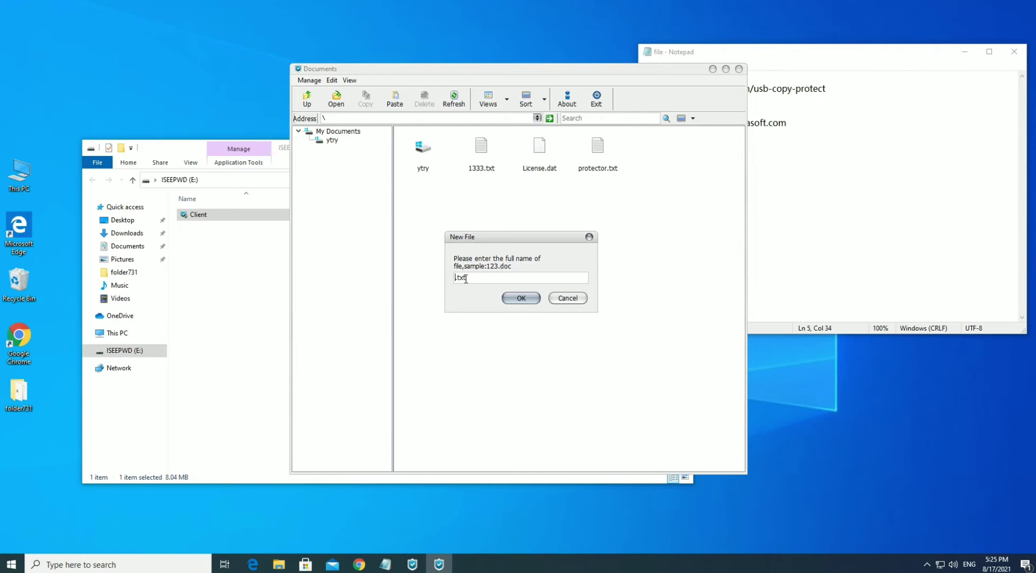
click(517, 298)
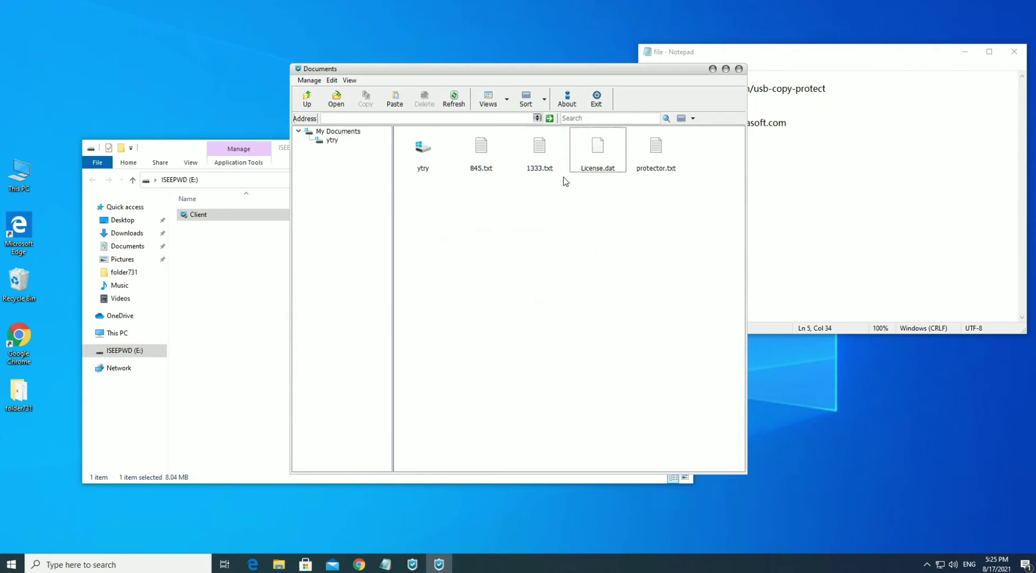
View protector.txt, then close the viewer and the Documents window
double_click(640, 163)
click(711, 135)
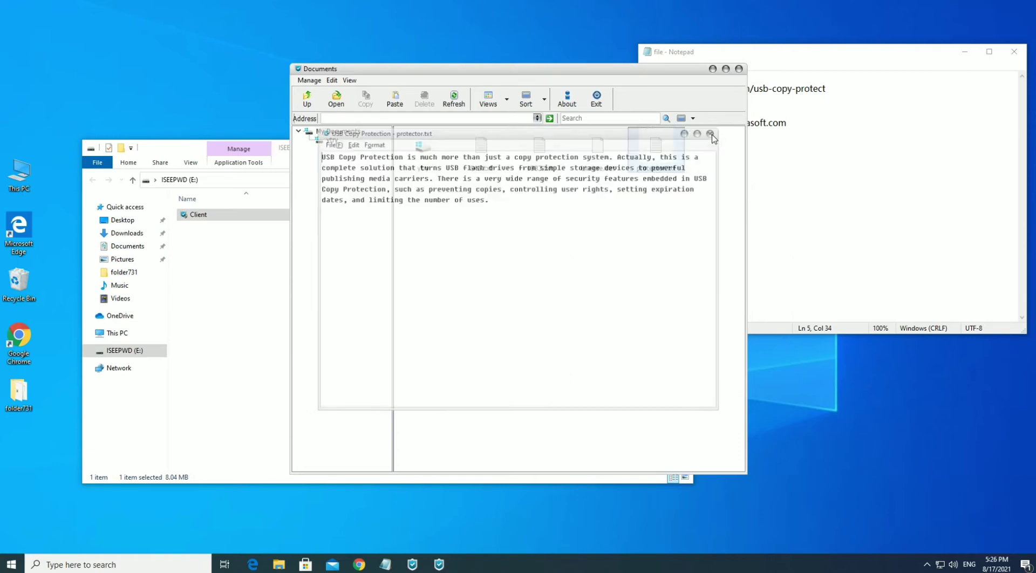
right_click(550, 164)
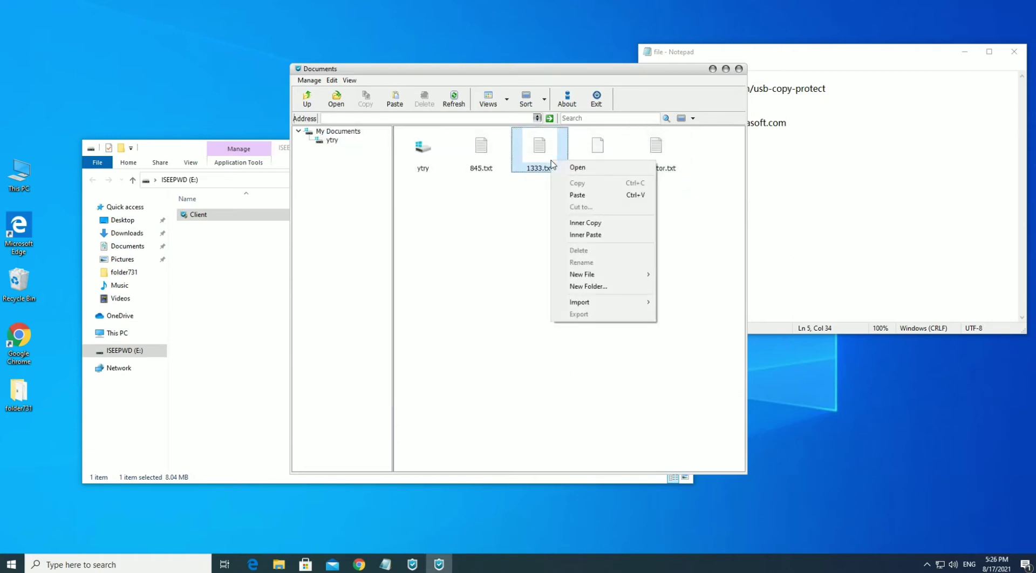
click(532, 262)
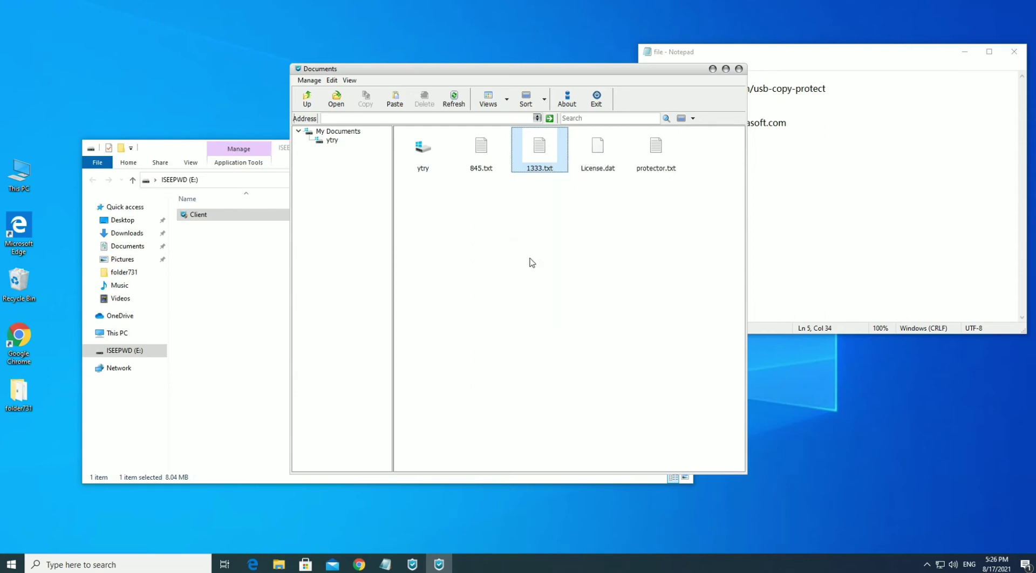
click(739, 69)
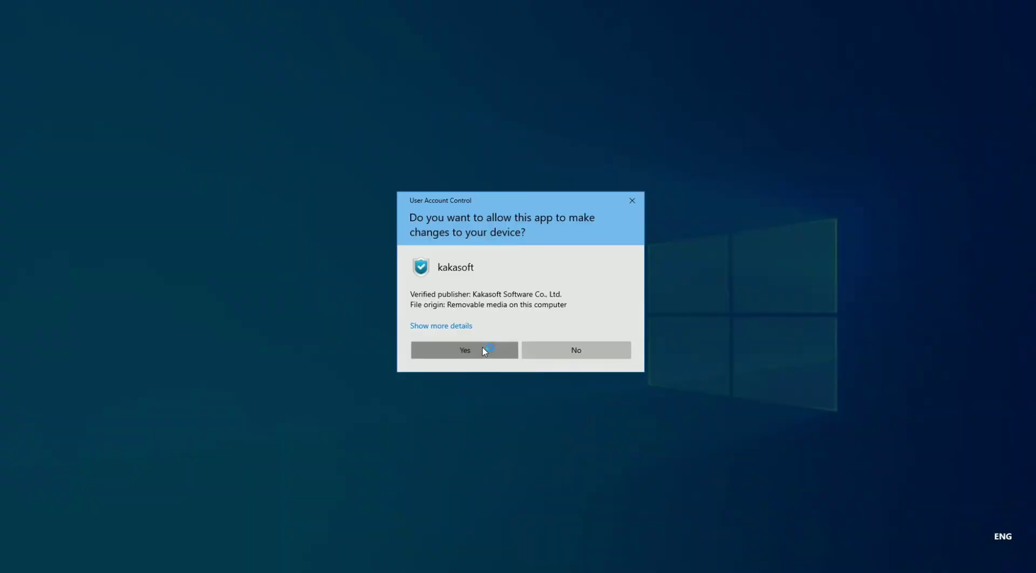
Approve the Client and log in as User3, dismissing the trial-version notice
click(484, 351)
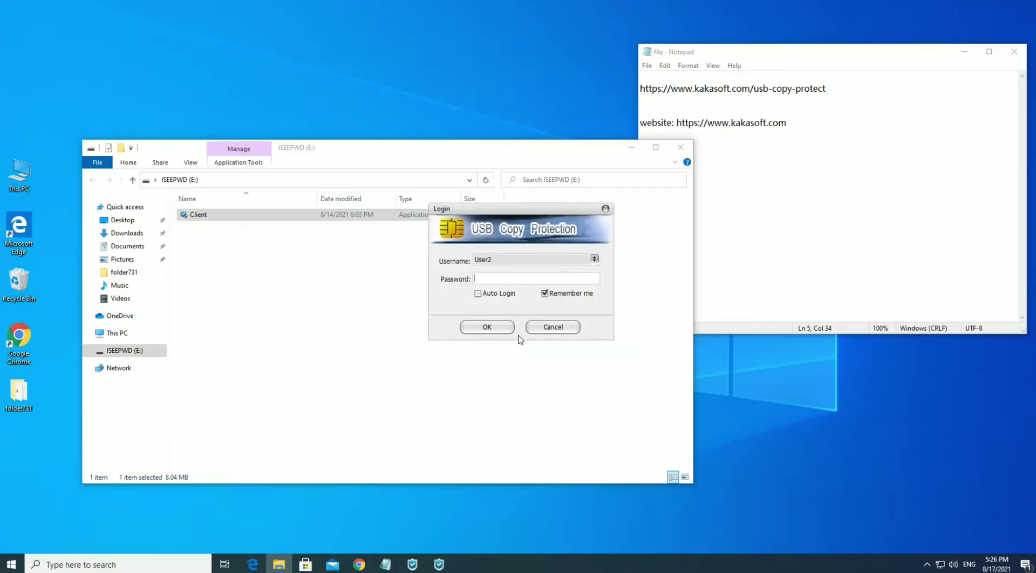
click(567, 260)
click(495, 293)
click(483, 327)
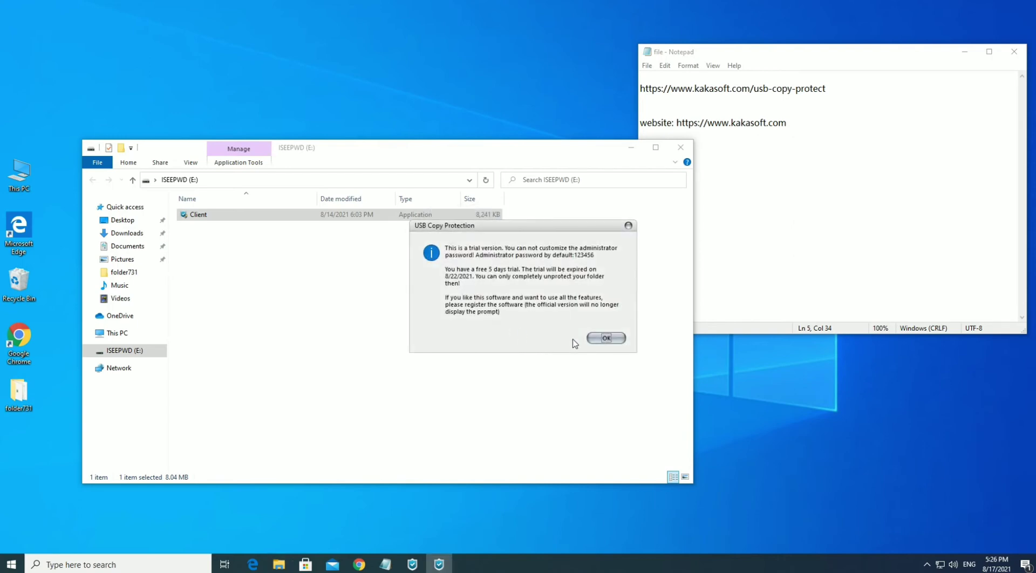
click(605, 338)
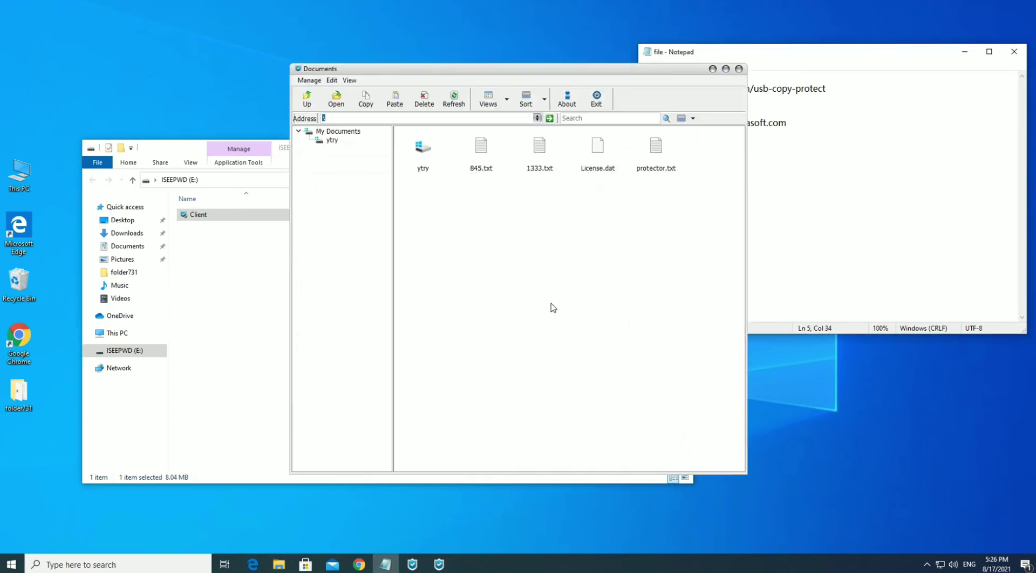
Delete 845.txt from the protected Documents
right_click(479, 151)
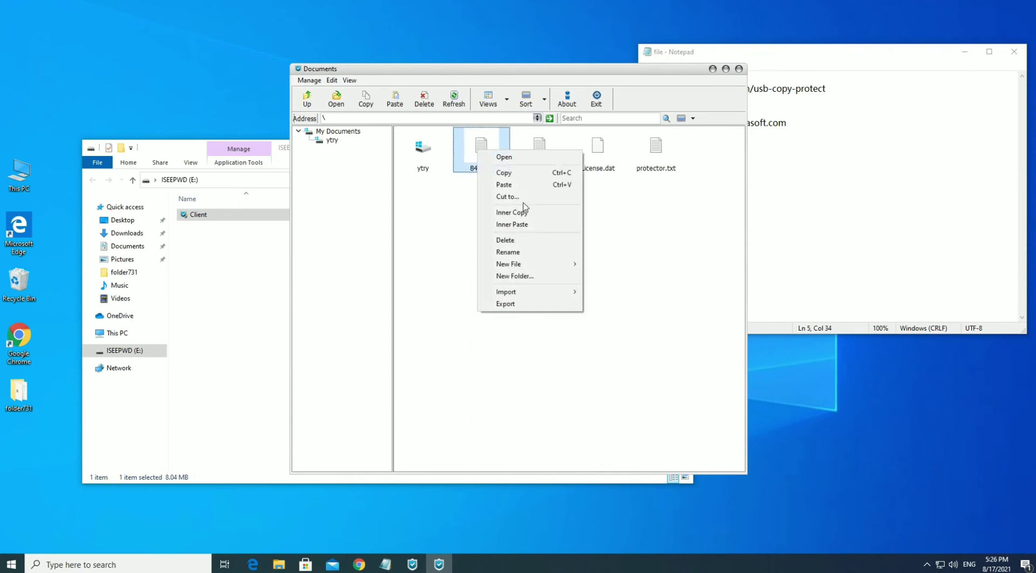
click(510, 240)
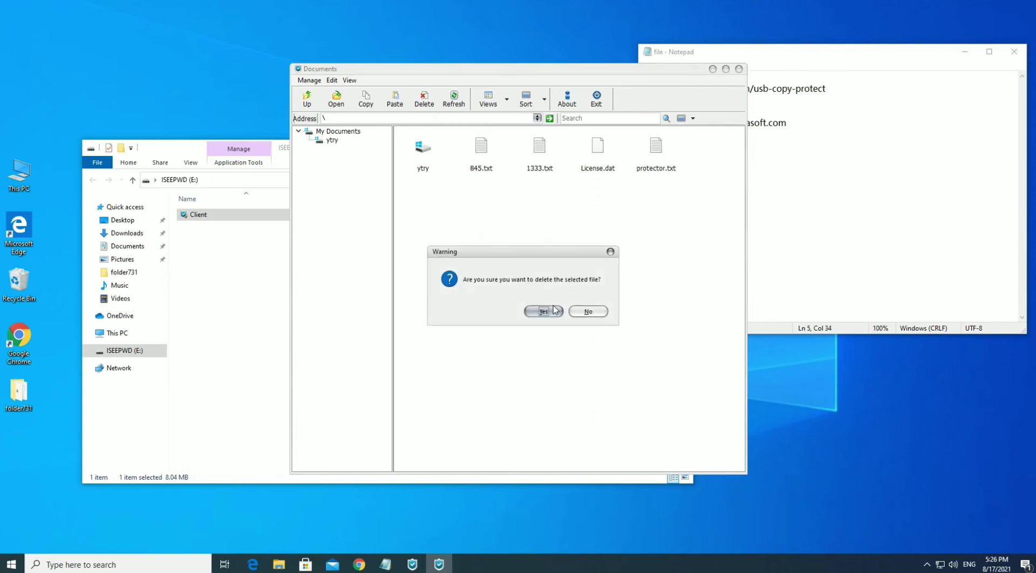
click(544, 311)
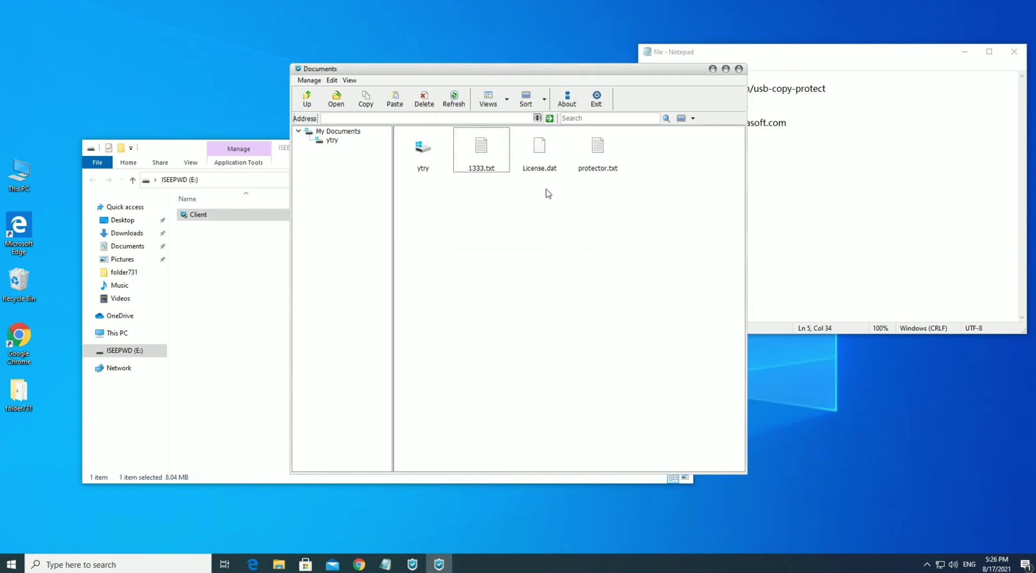
Copy protector.txt and paste it to create Copy of protector.txt
right_click(595, 147)
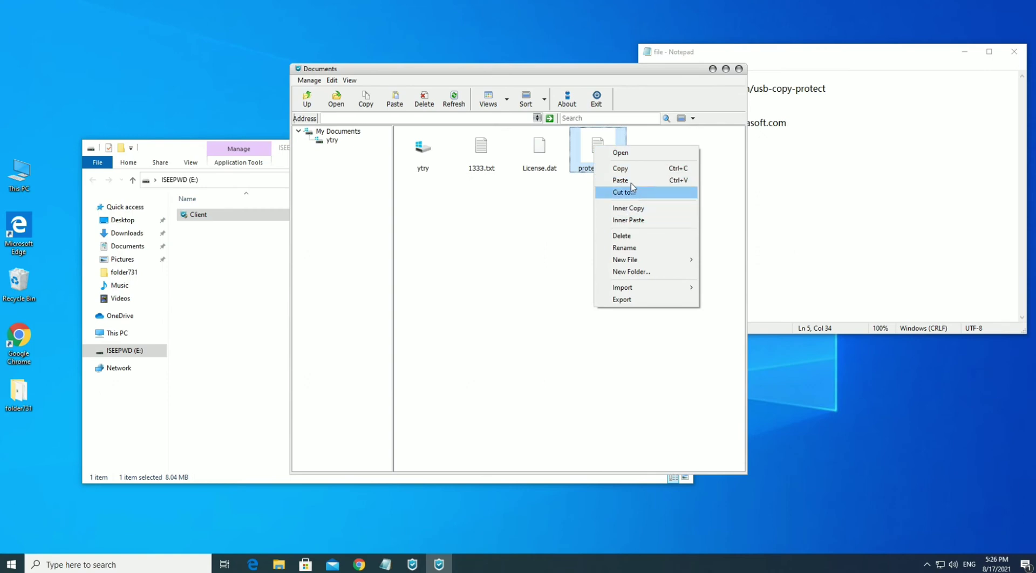
click(629, 168)
right_click(545, 217)
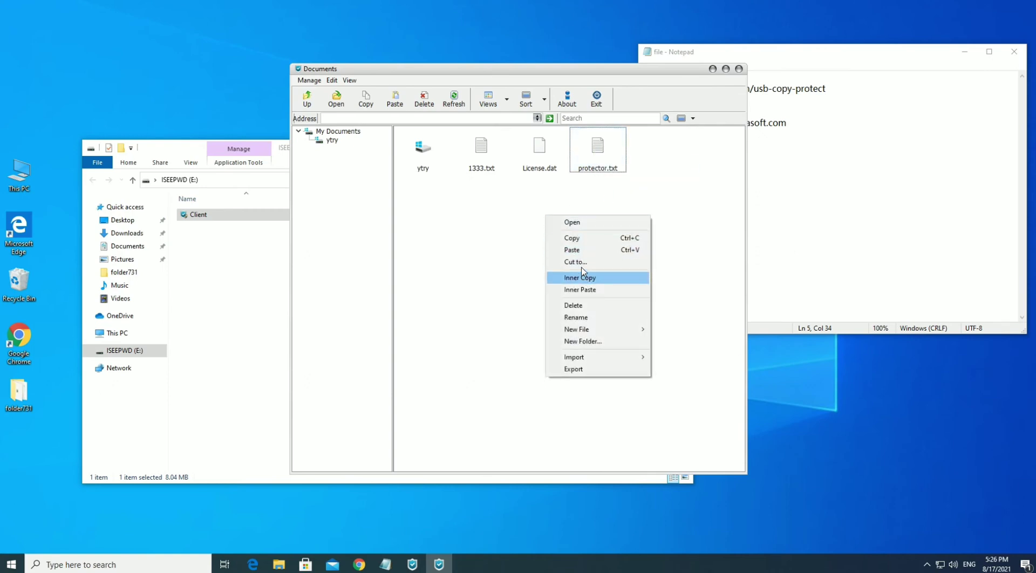
click(575, 250)
Rename 1333.txt to 13242433.txt
right_click(483, 158)
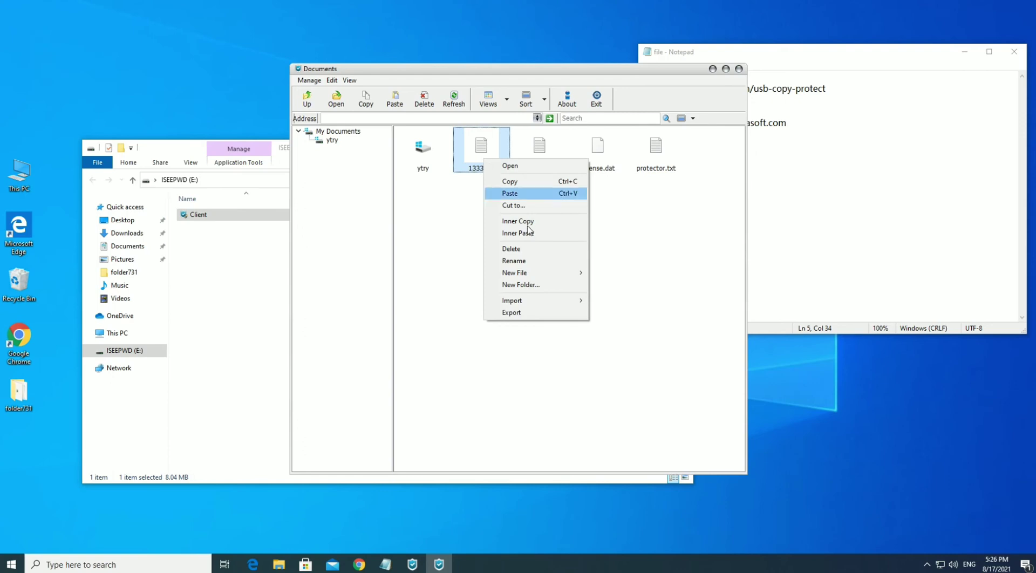
click(526, 262)
click(462, 277)
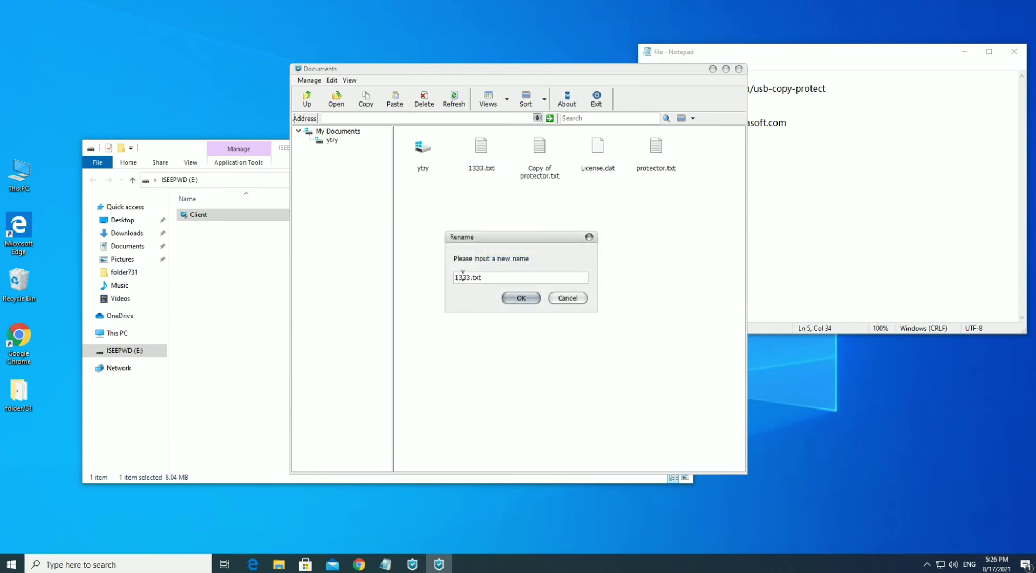
text(2424)
click(514, 298)
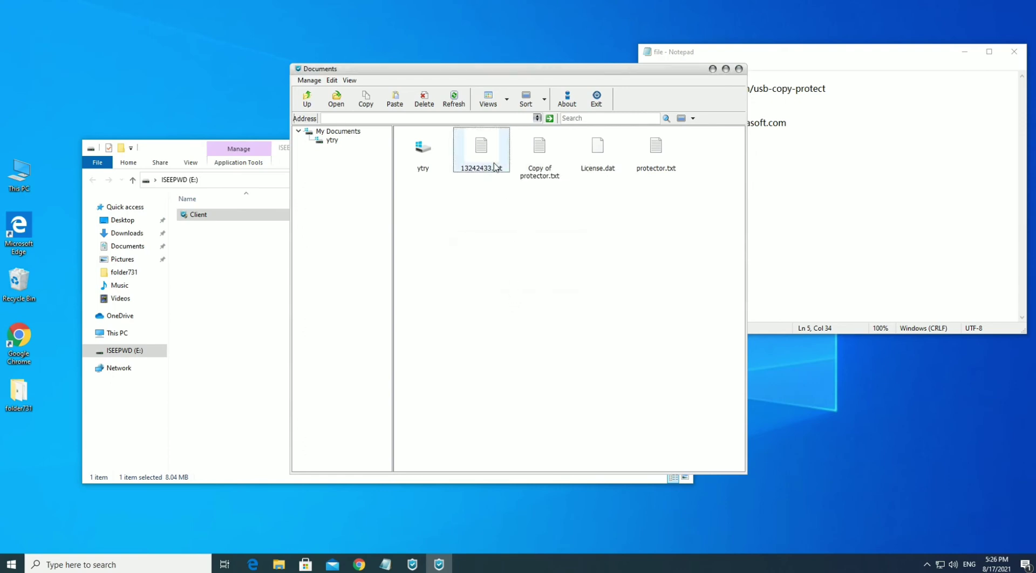
Close the protected Documents window and relaunch the Client program on drive E:, approving UAC
click(739, 69)
click(420, 266)
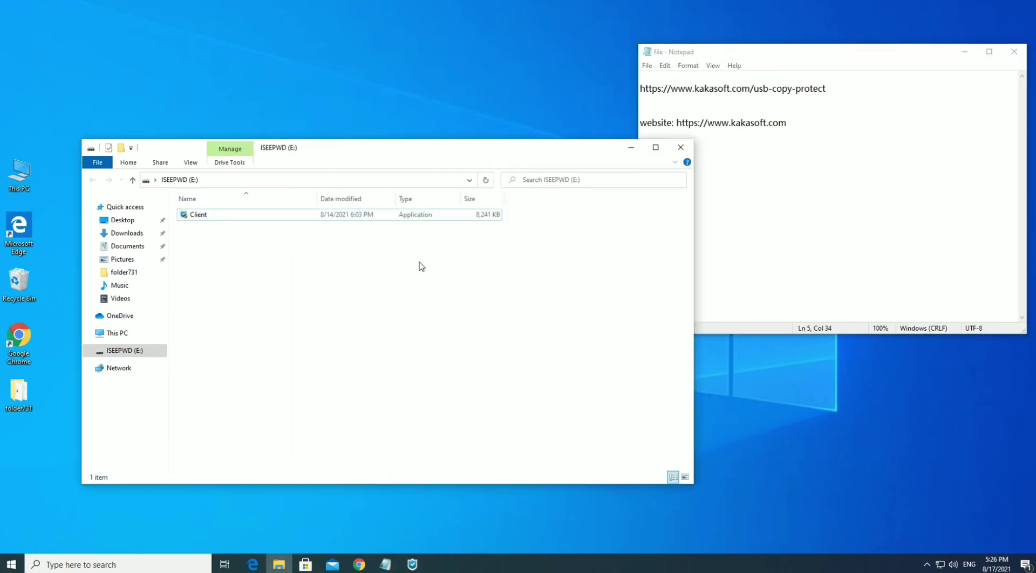
double_click(198, 215)
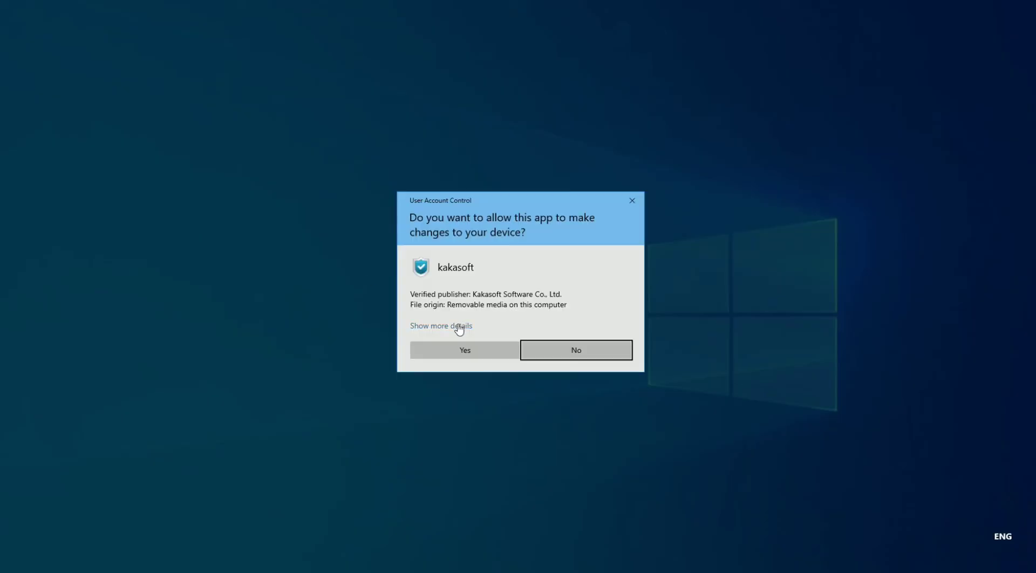
click(462, 352)
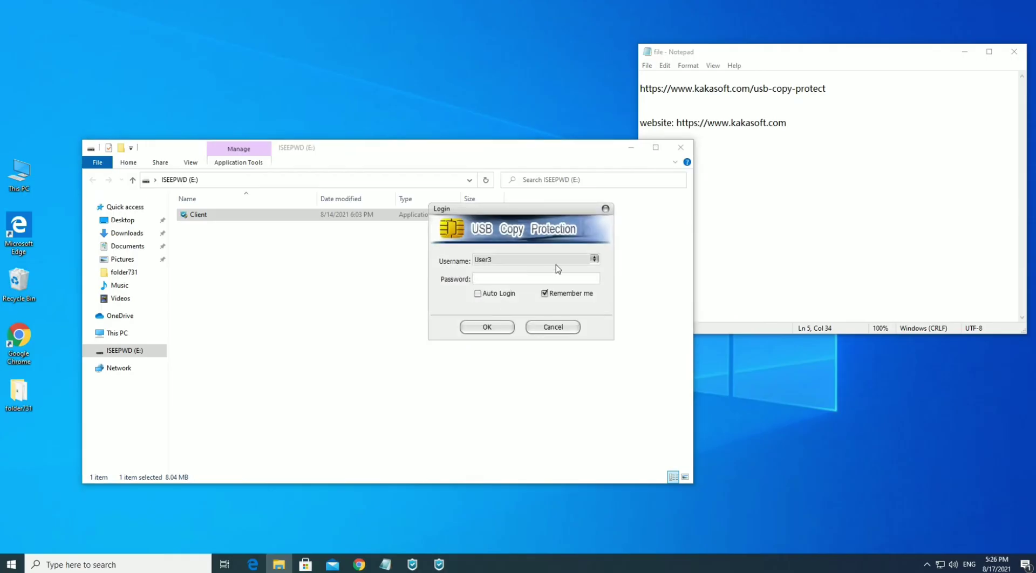
Log in to the Client with the Admin account
click(558, 261)
click(507, 276)
click(487, 327)
Dismiss the trial-version notice and close the file actions menu for 13242433.txt unused
click(596, 337)
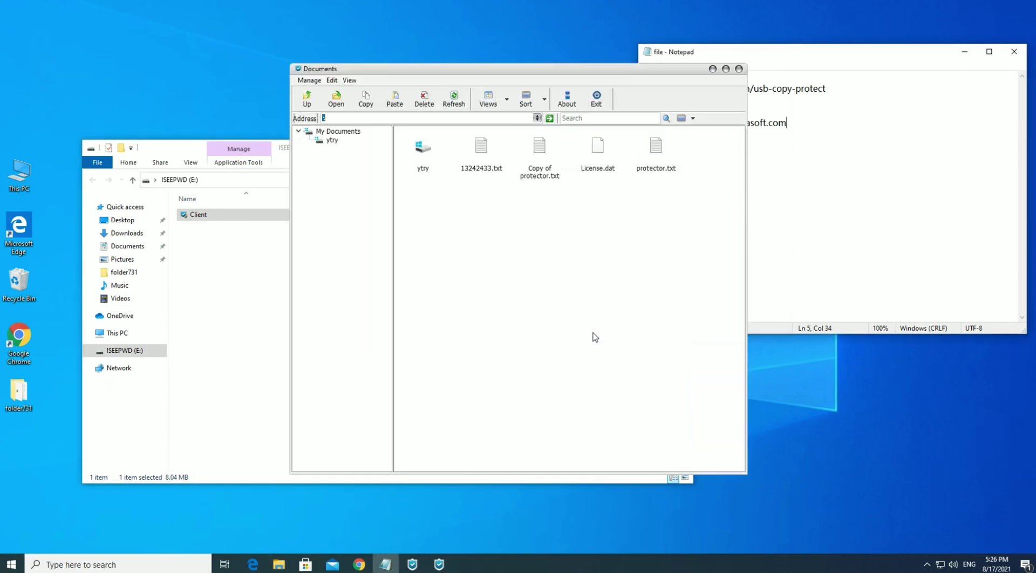
right_click(480, 157)
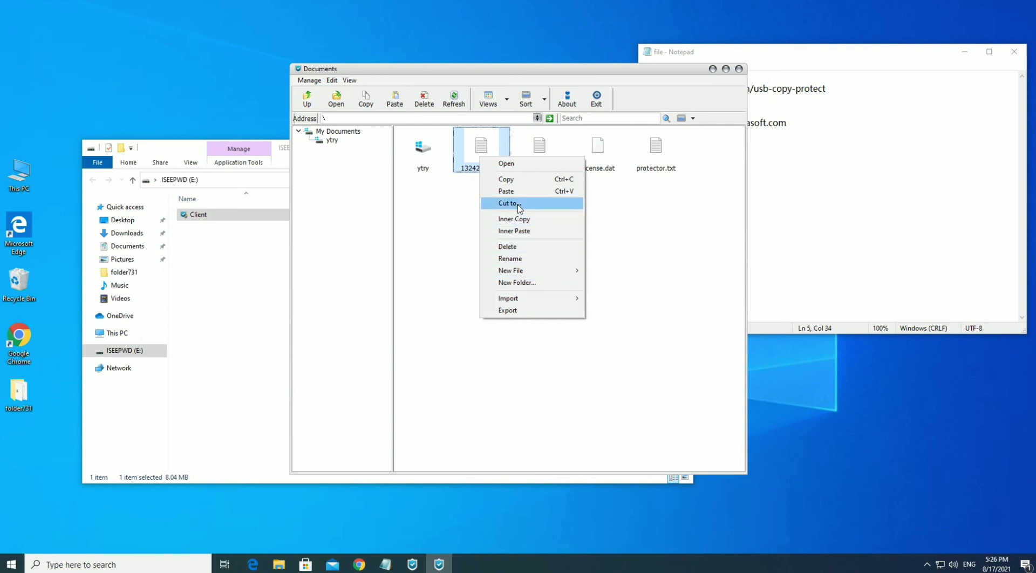
click(440, 232)
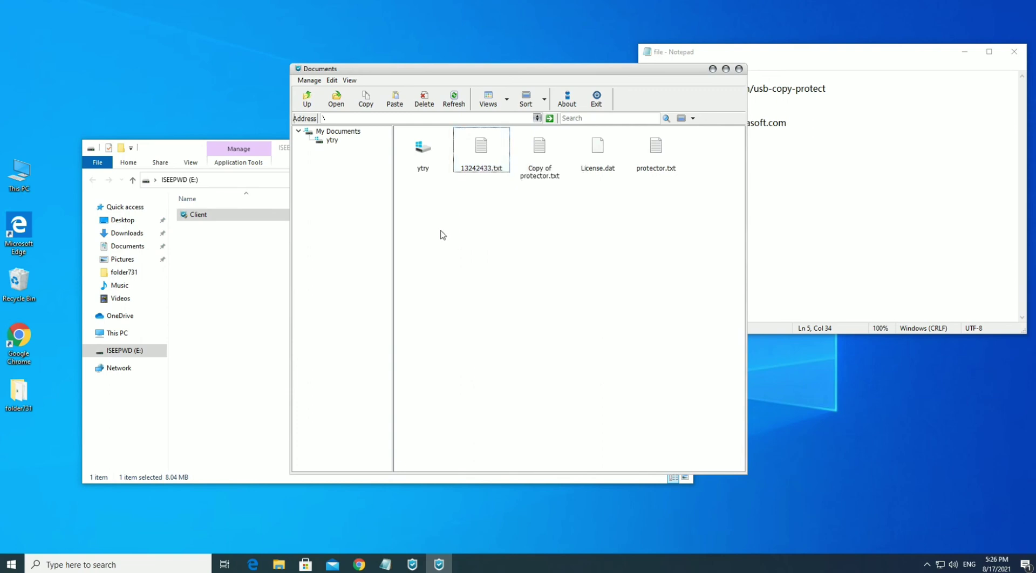
Run Complete Unprotect from the Manage menu and confirm fully decrypting the folder
click(309, 81)
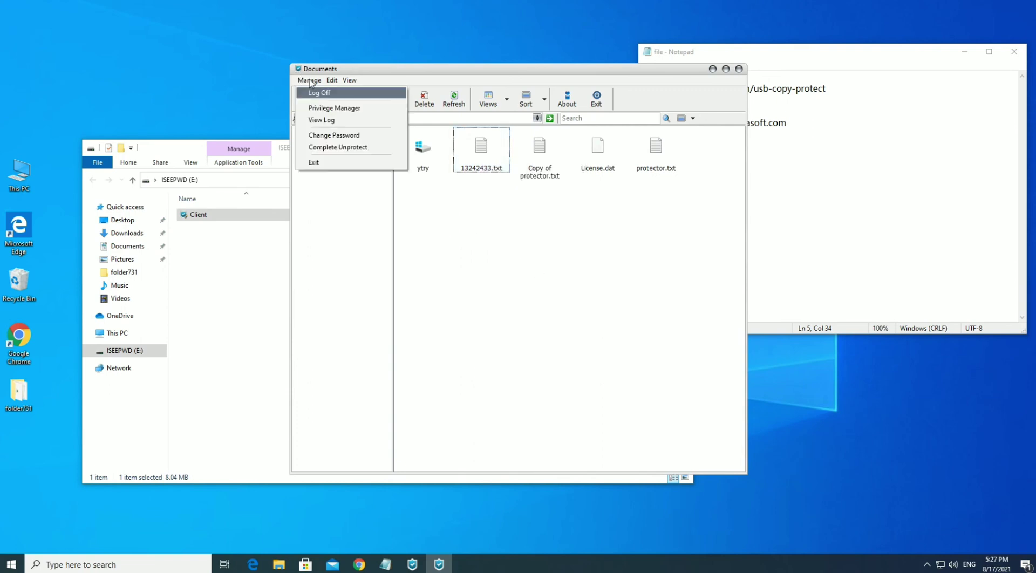
click(337, 146)
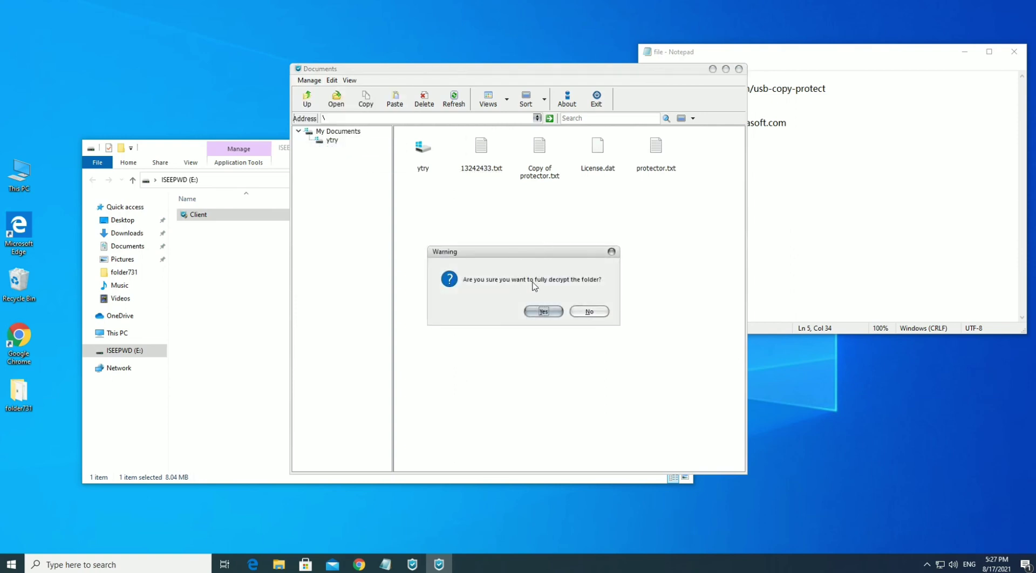
click(542, 310)
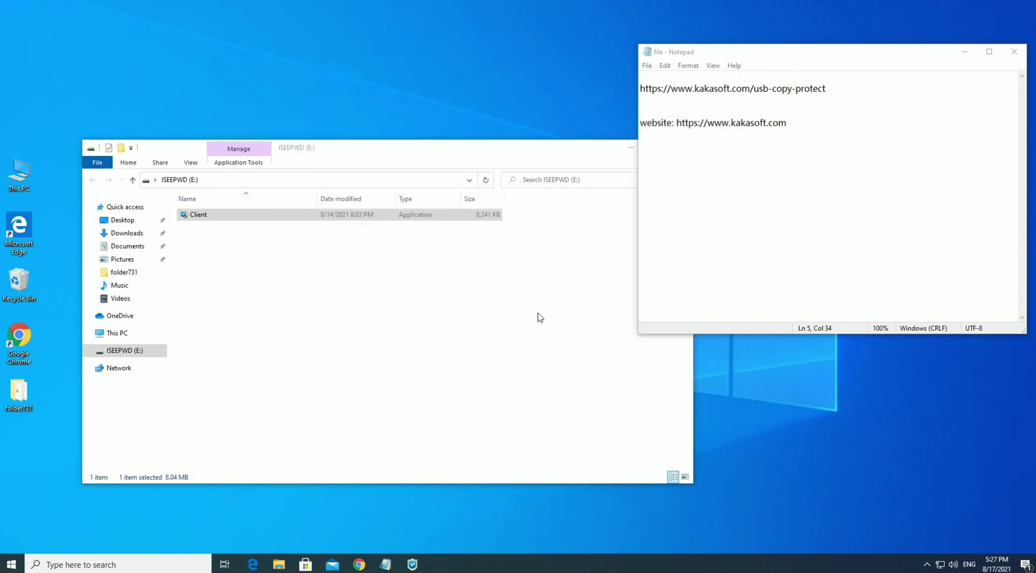